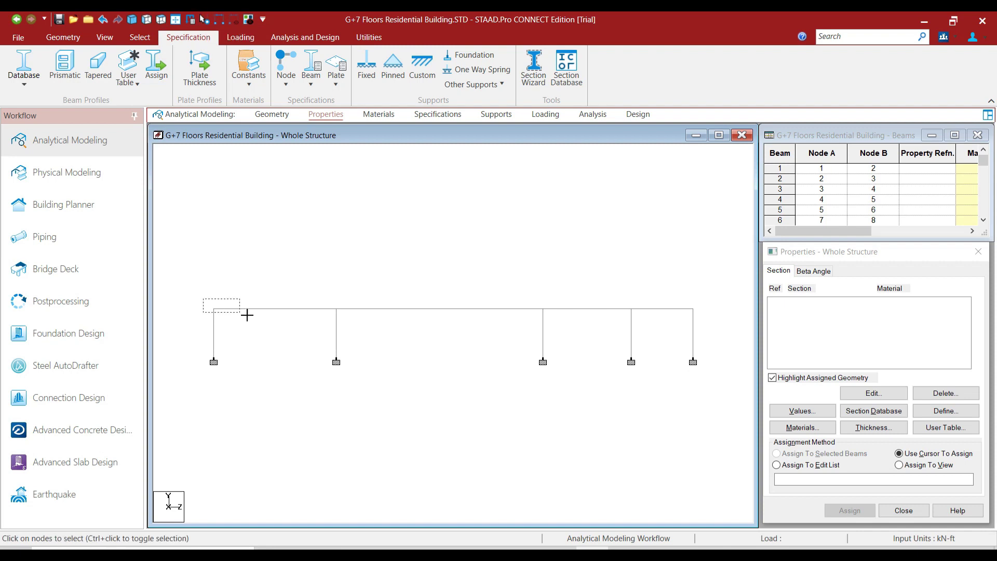
Generate the columns above the plinth beams by repeating the plinth-level nodes once along the global Y direction with linked steps
drag(203, 297, 718, 327)
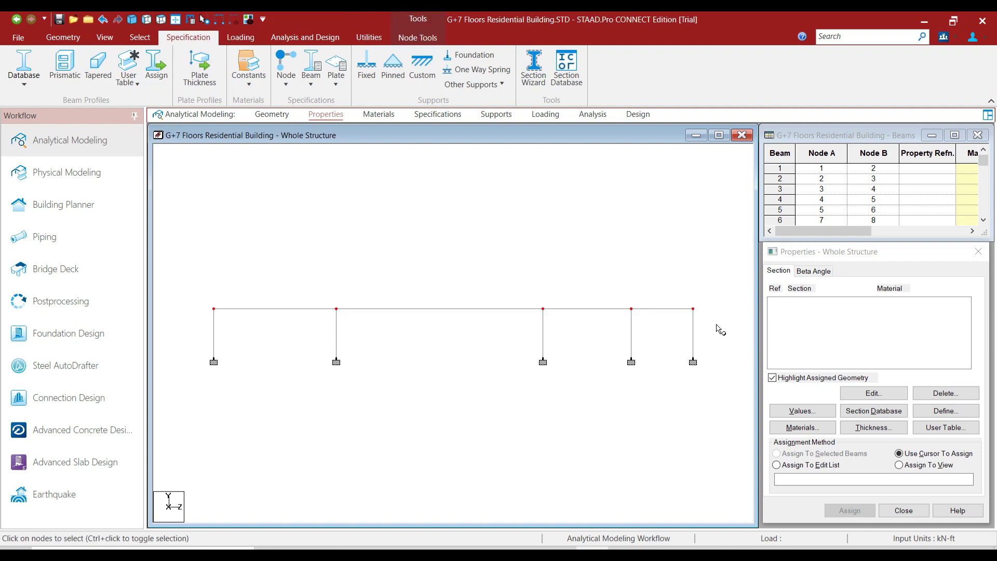
click(130, 21)
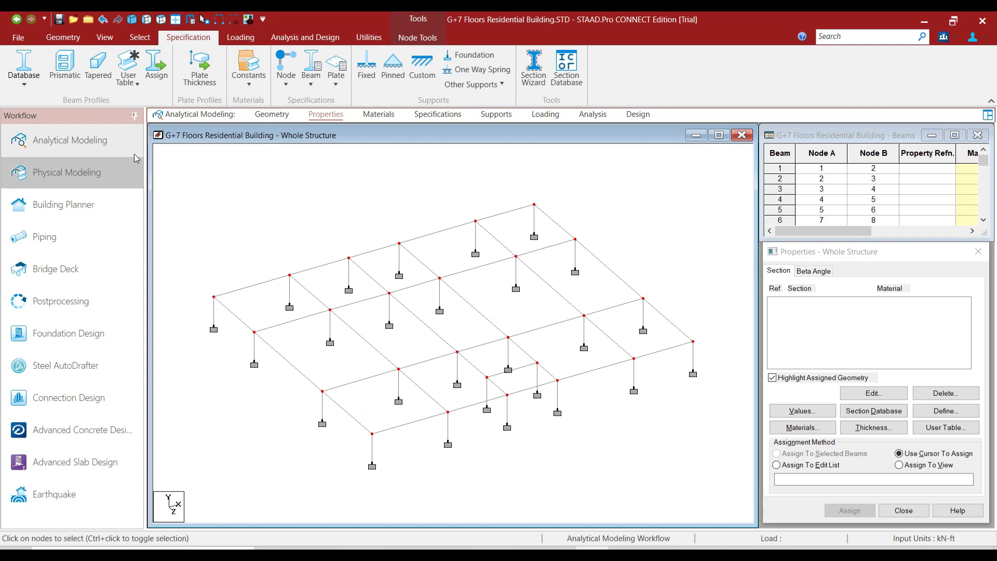
click(63, 38)
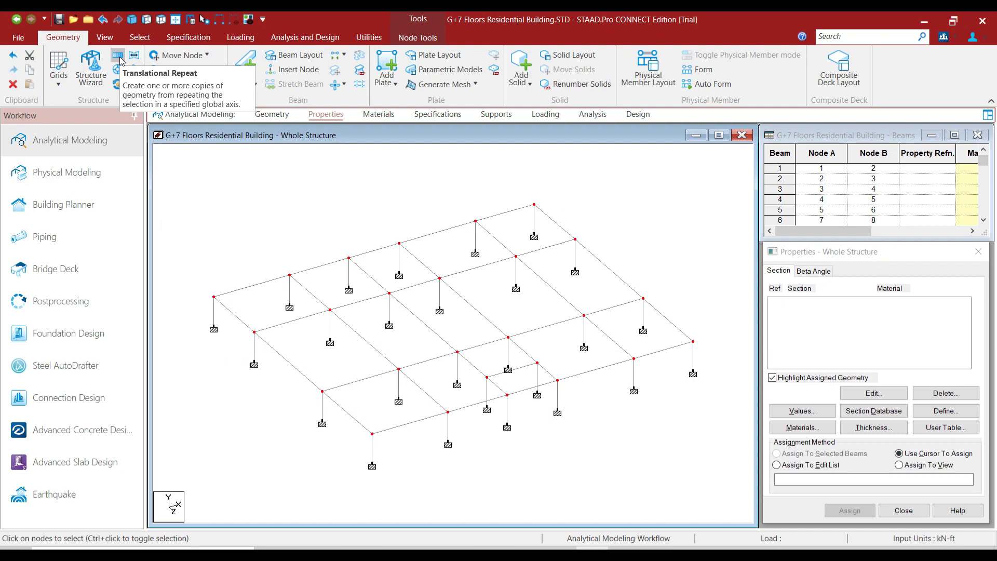
click(118, 55)
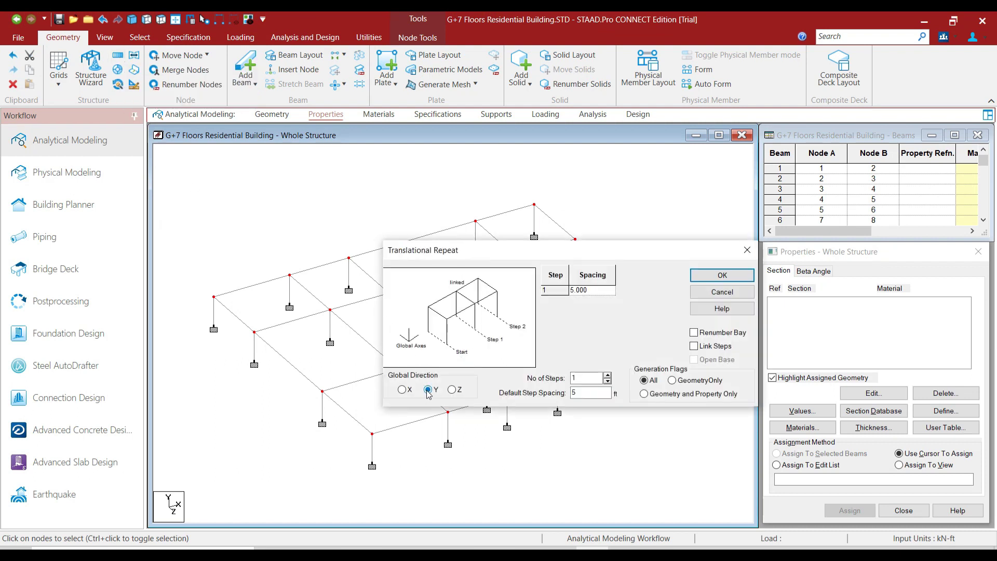
double_click(600, 393)
click(694, 346)
click(719, 275)
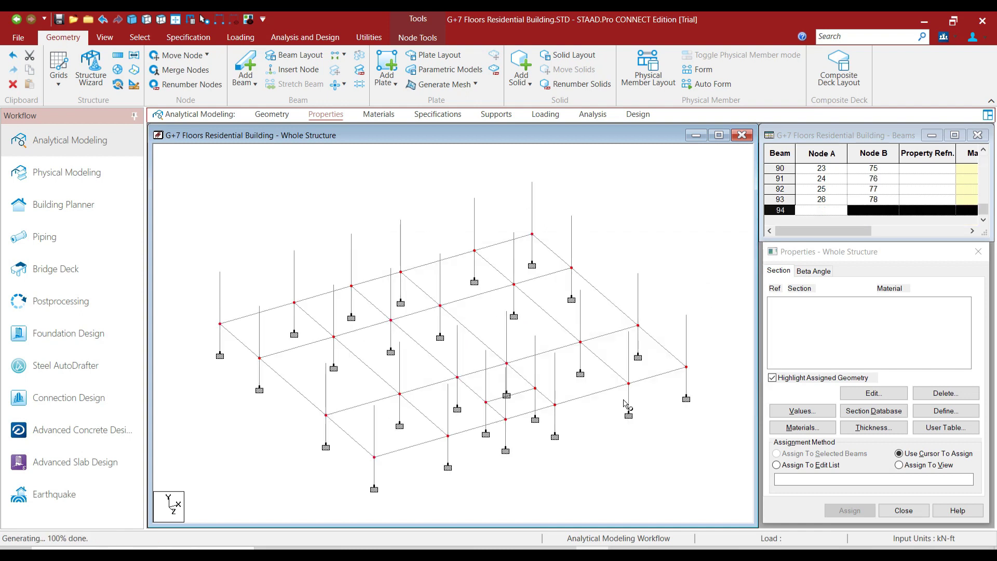
click(615, 457)
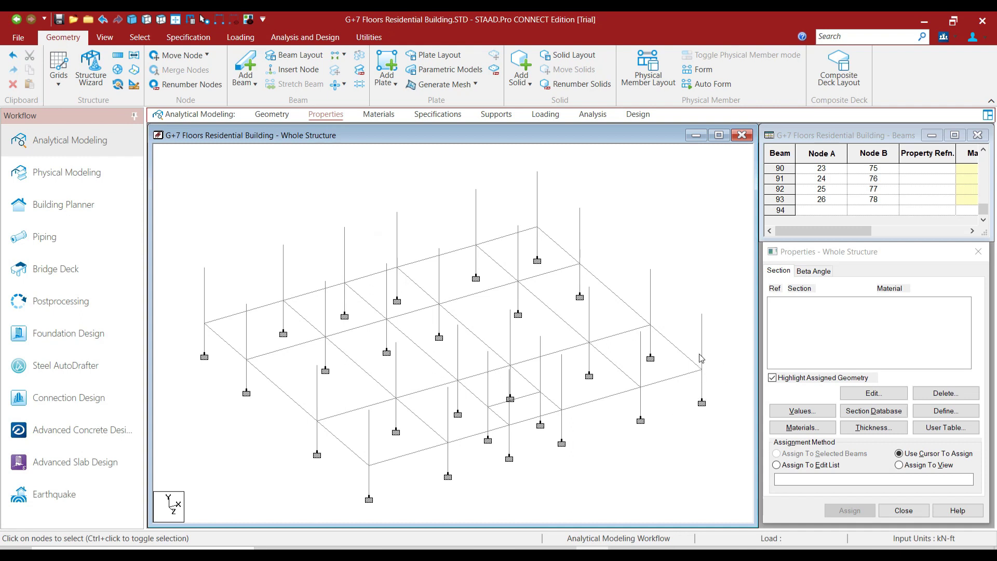
Check the newly generated columns along the structure's outer edge by selecting them one after another
click(701, 357)
click(658, 315)
click(650, 309)
click(578, 243)
click(537, 209)
key(Escape)
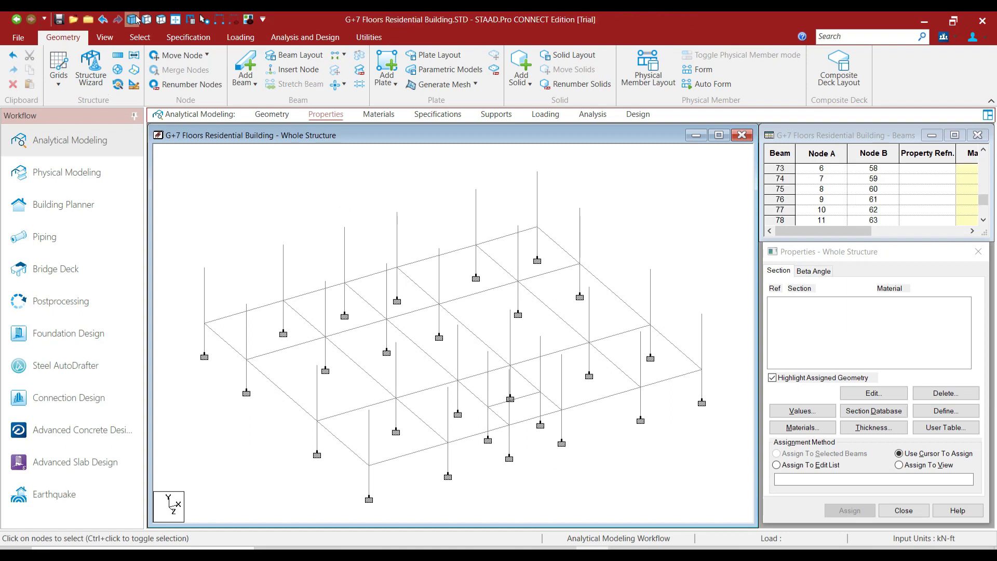
Generate the upper-floor columns by repeating all column-top nodes 7 steps along Y at 11 ft spacing with Link Steps enabled
click(150, 20)
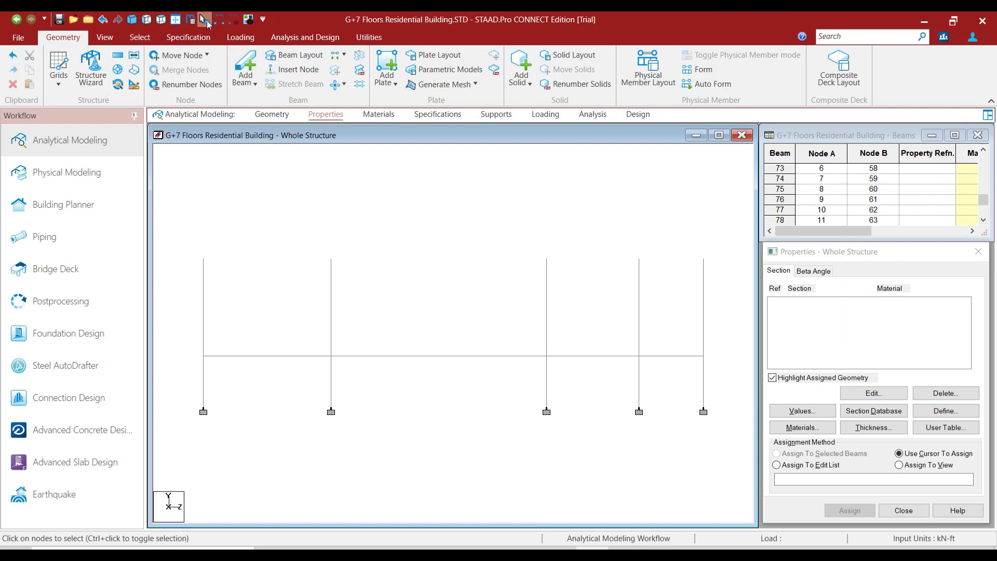
scroll(301, 286, down, 2)
scroll(300, 286, down, 1)
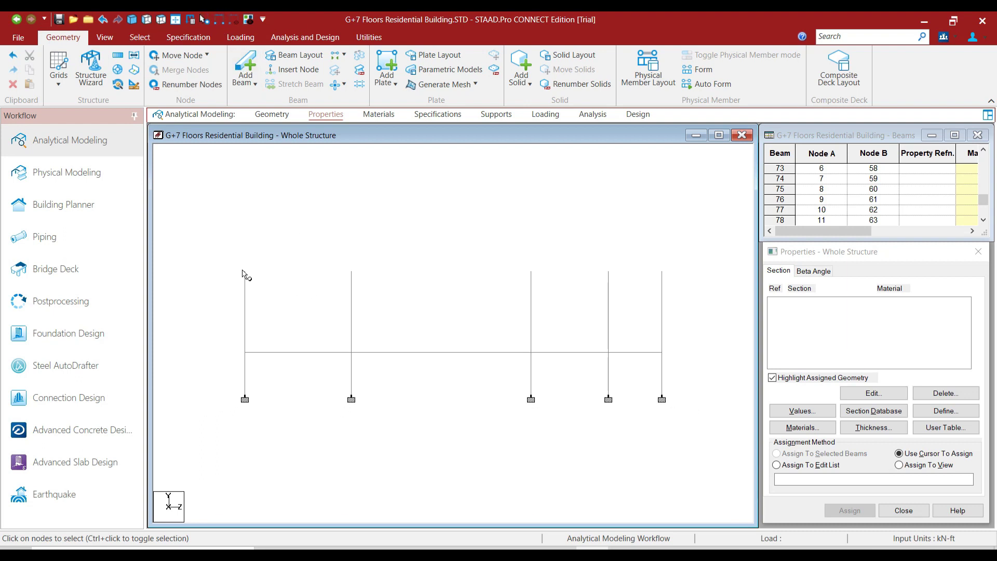
drag(223, 262, 677, 285)
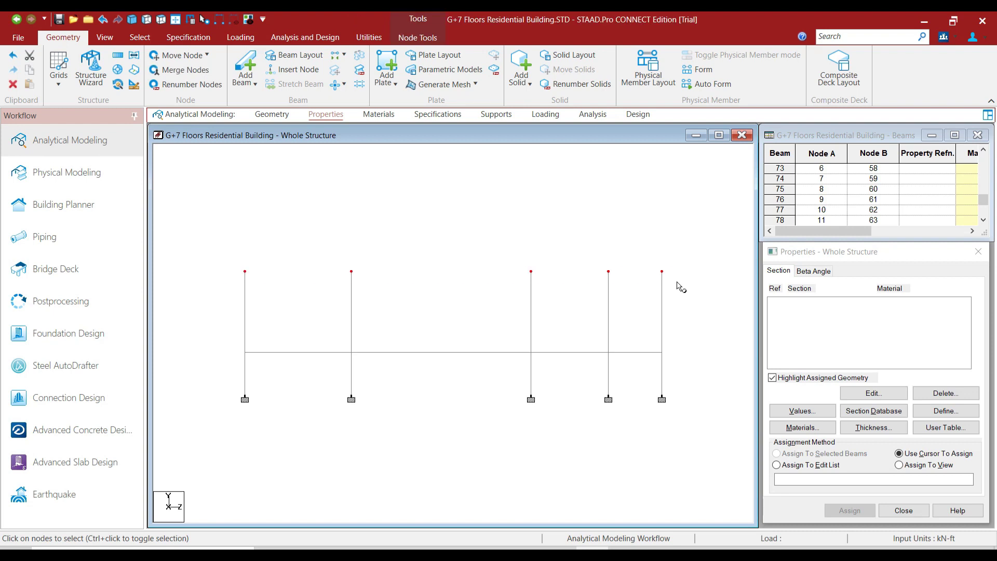
click(119, 57)
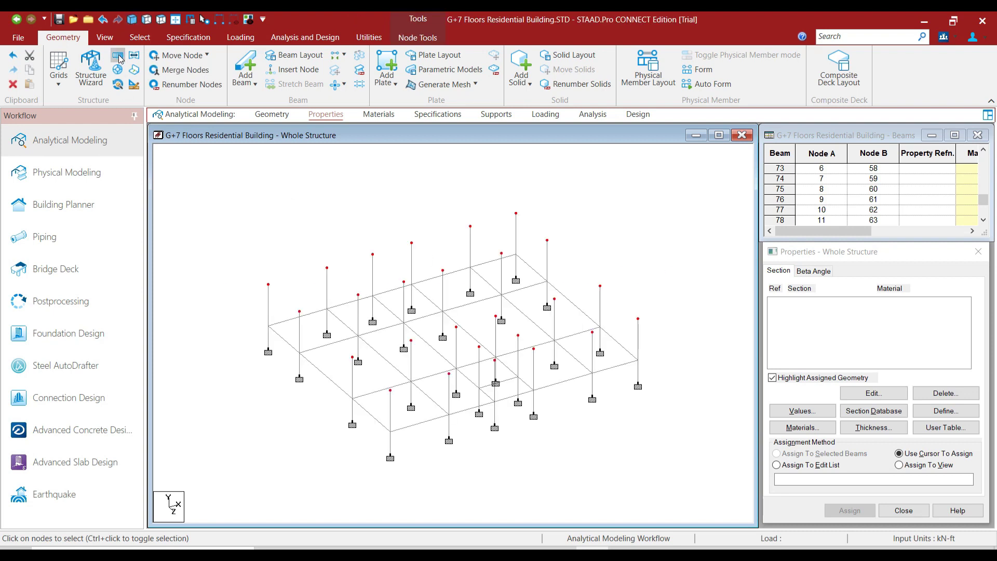
click(119, 57)
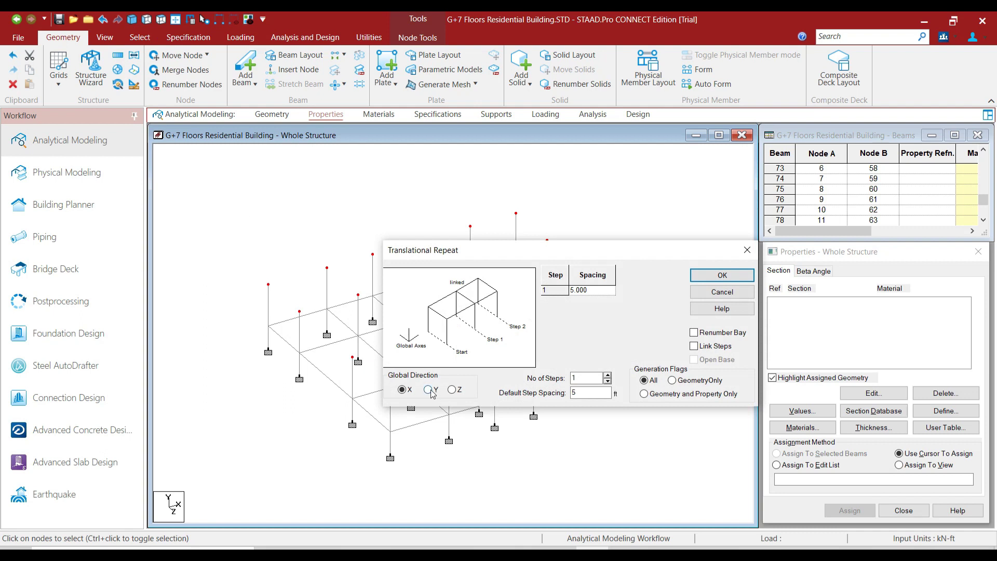
double_click(575, 393)
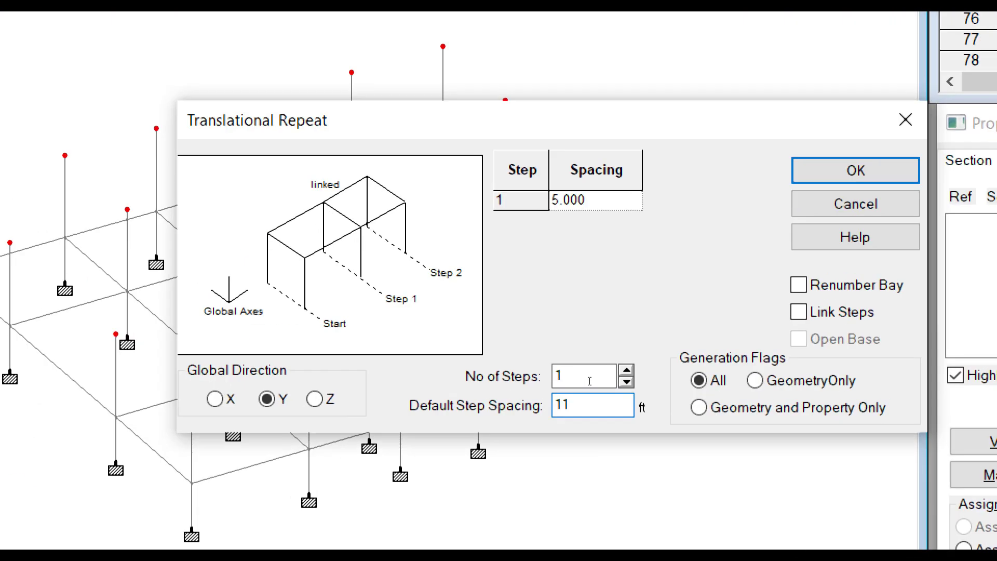
double_click(590, 381)
text(7)
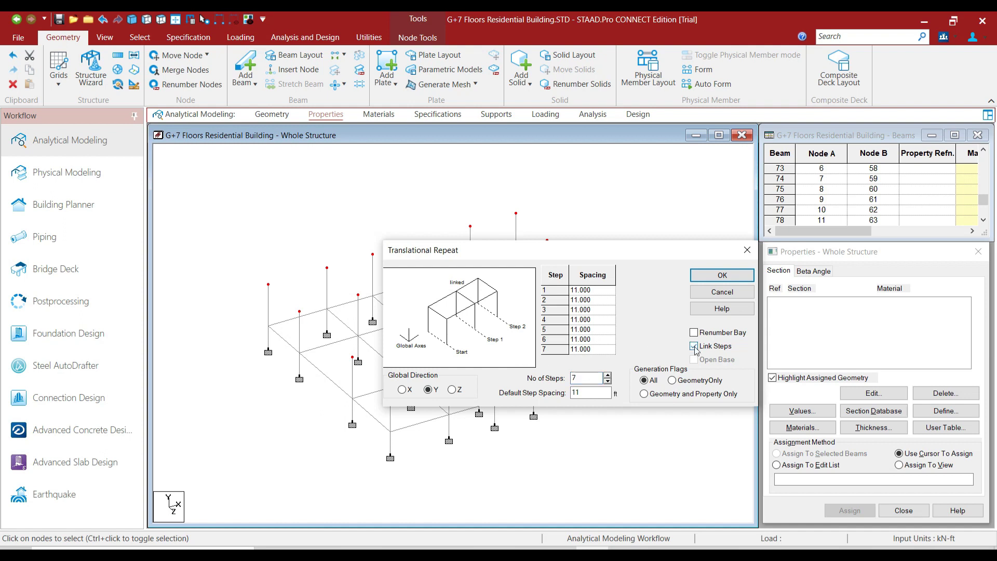
click(716, 277)
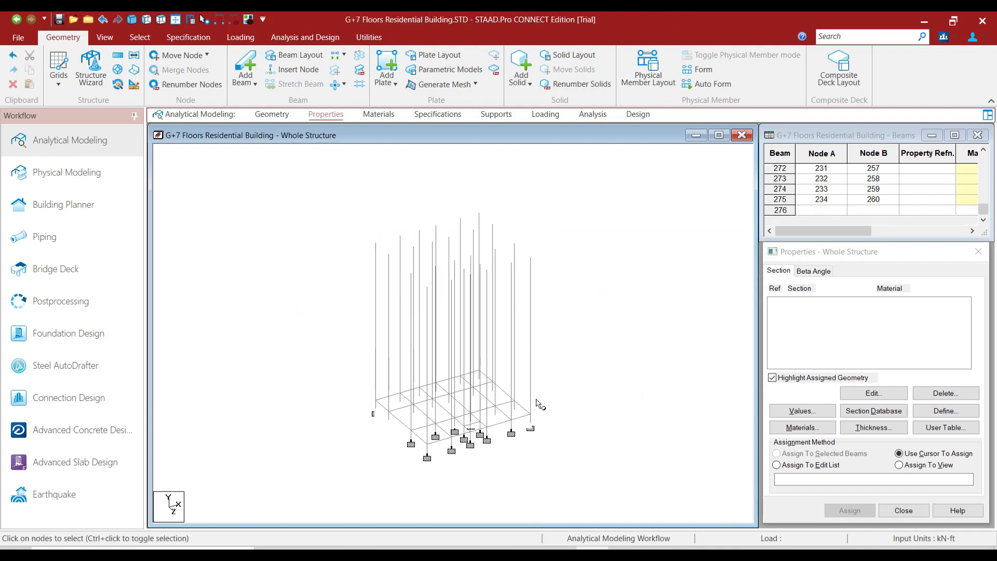
Display the Geometry page and inspect the column segments of one outer corner floor by floor
click(272, 114)
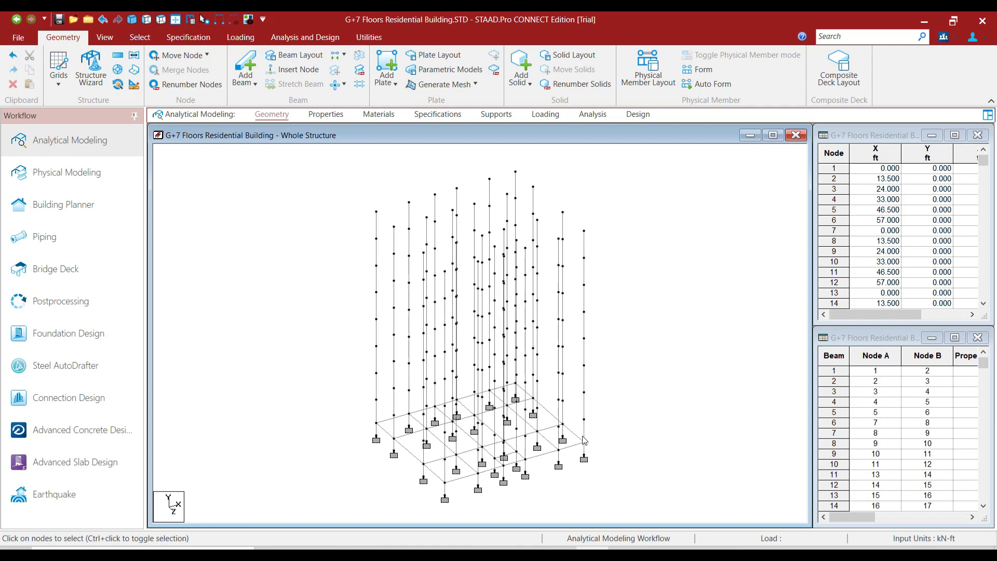
click(584, 431)
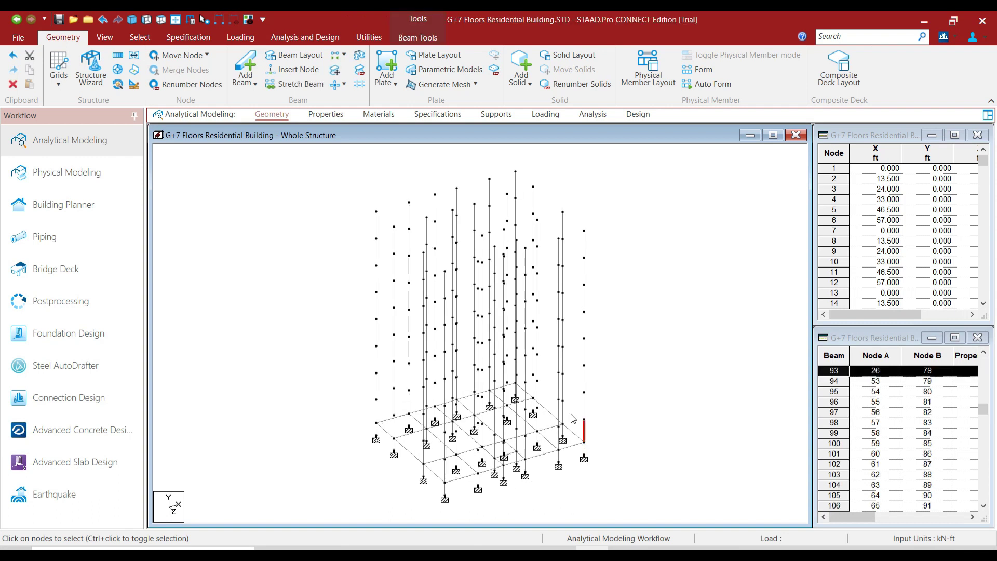
click(585, 406)
click(584, 378)
click(584, 354)
click(584, 354)
click(585, 317)
click(585, 299)
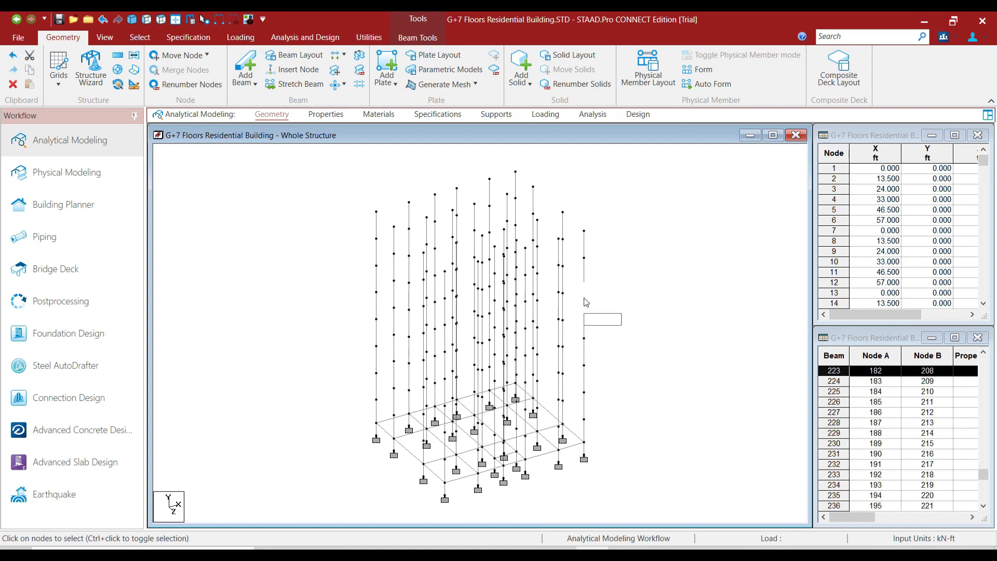
click(585, 270)
click(586, 248)
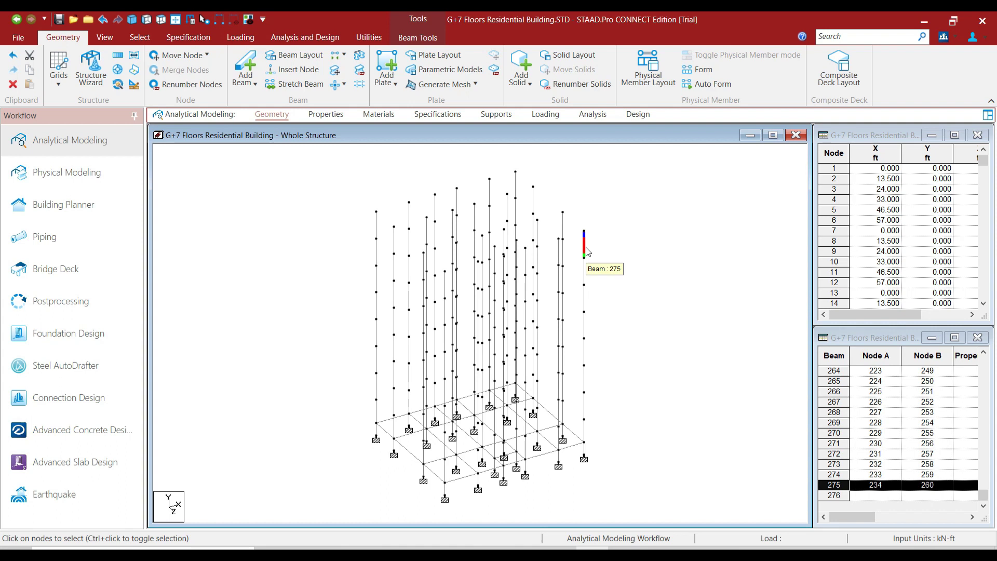
click(670, 318)
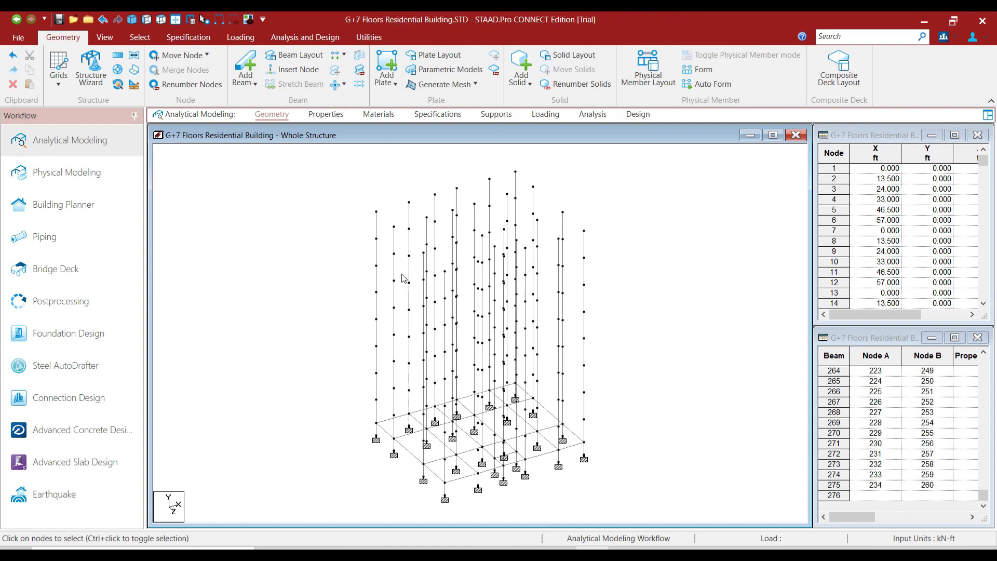
Copy all plinth-level beams one step up along the global Y direction to the first level of column nodes
click(146, 21)
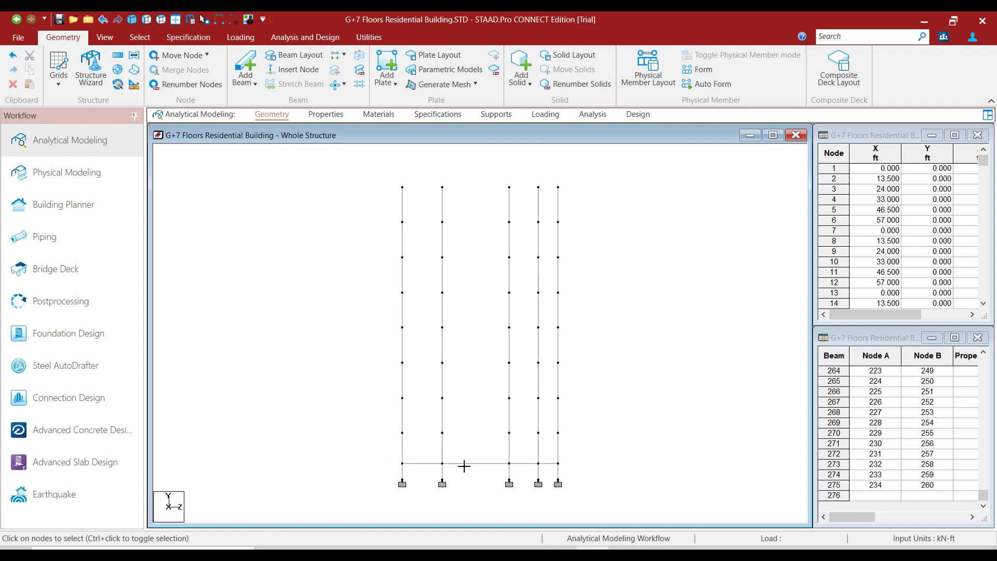
click(562, 465)
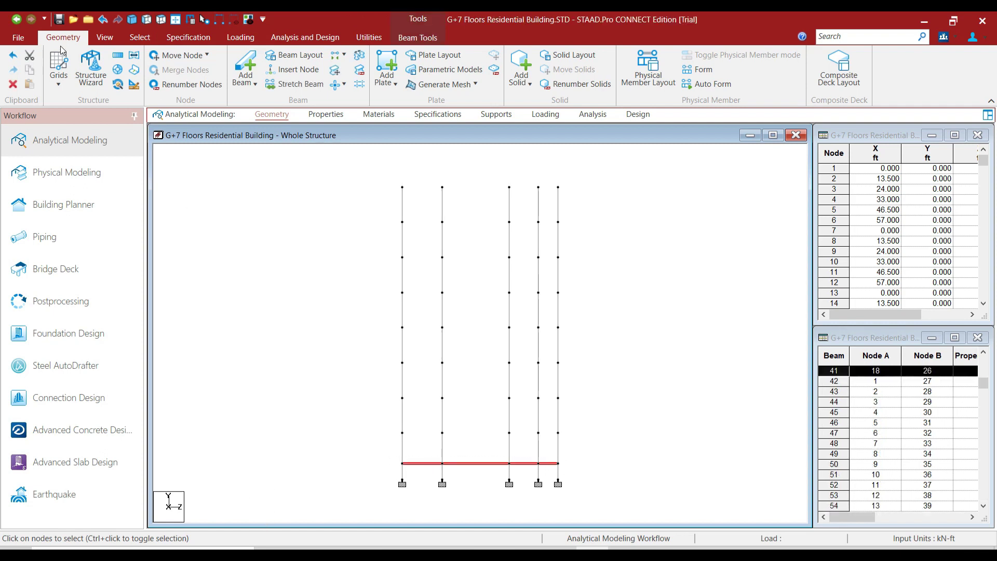
click(132, 20)
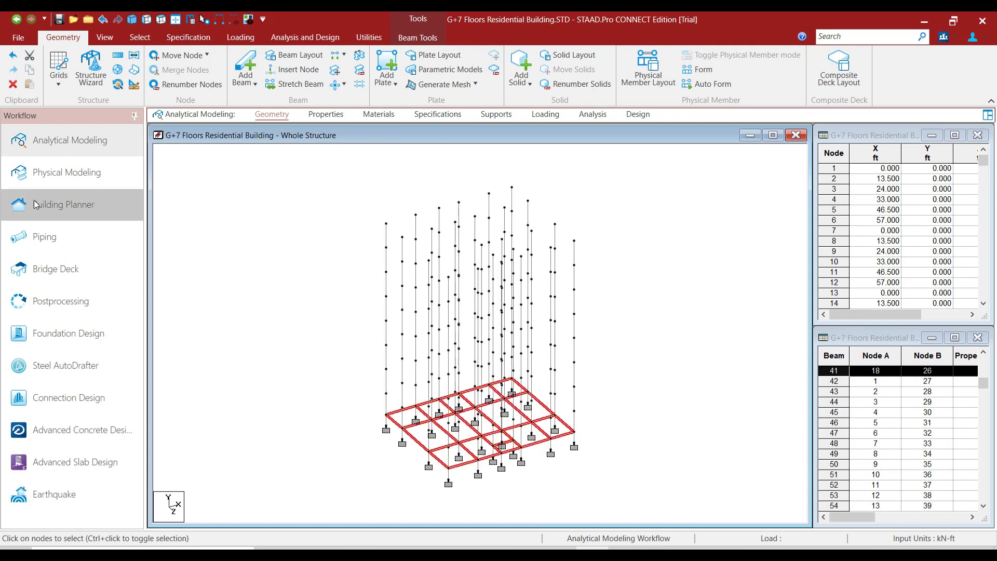
click(122, 57)
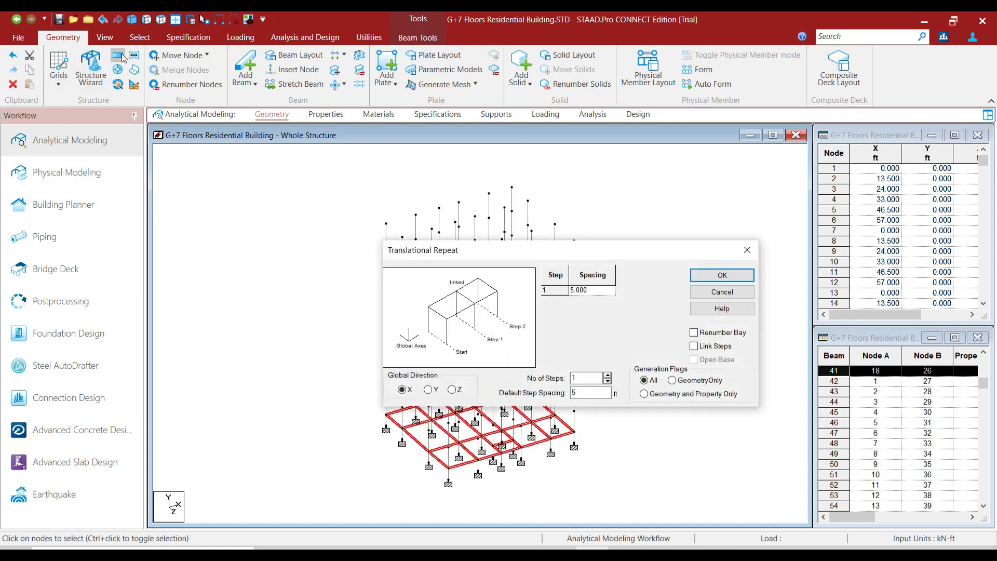
click(429, 390)
double_click(573, 396)
click(719, 281)
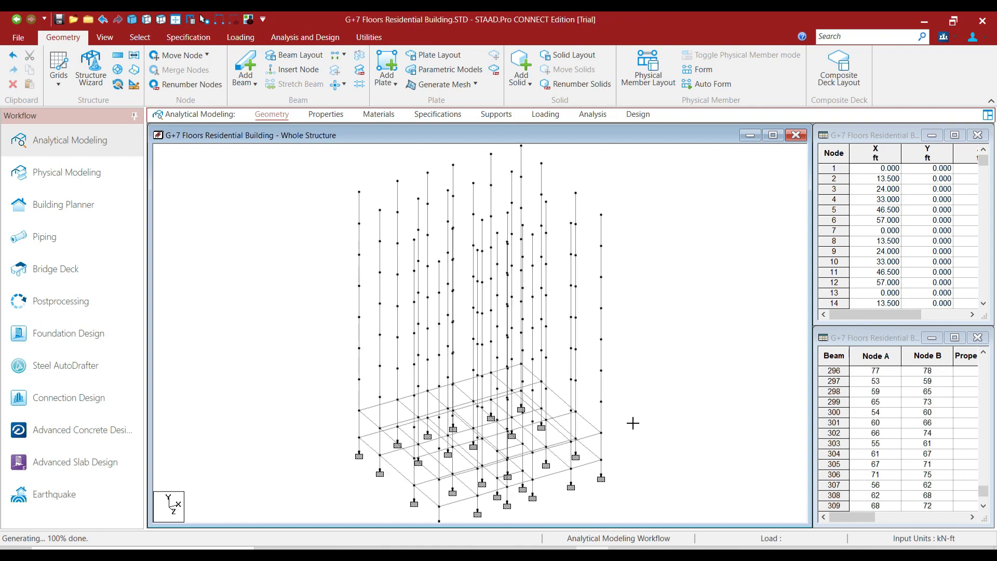
Select all beams of the newly copied floor level and isolate them in the view
click(161, 19)
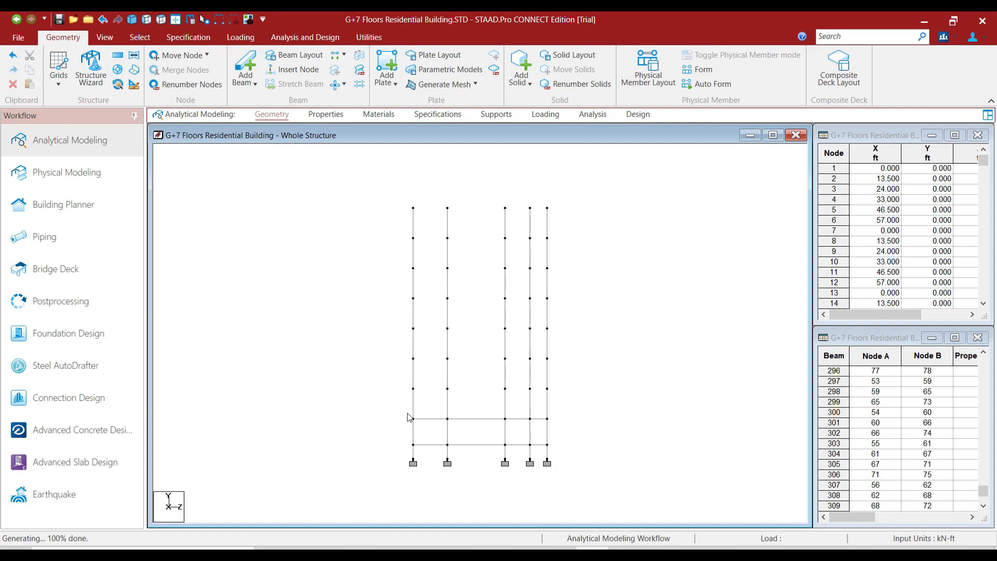
drag(411, 417, 559, 420)
click(132, 19)
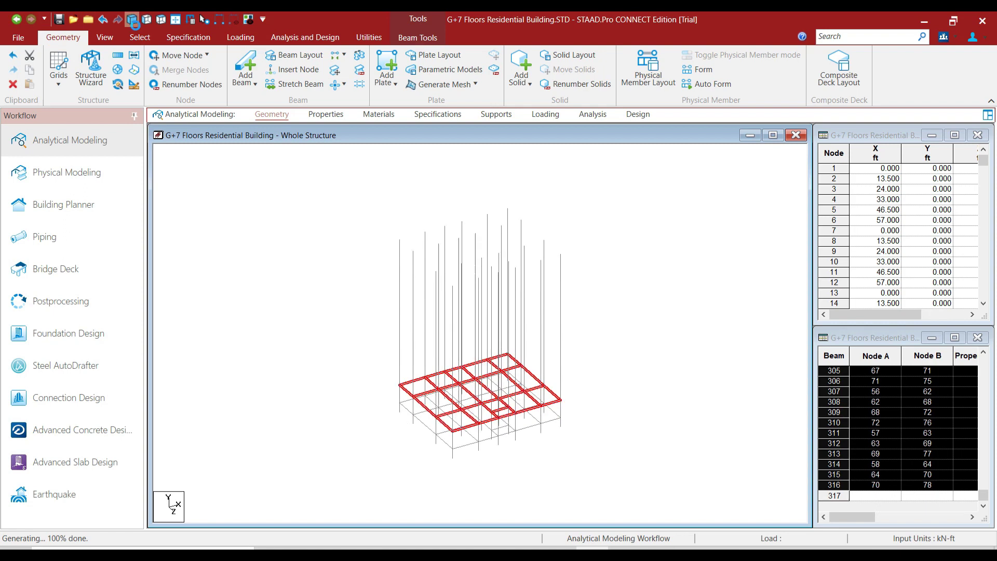
click(250, 20)
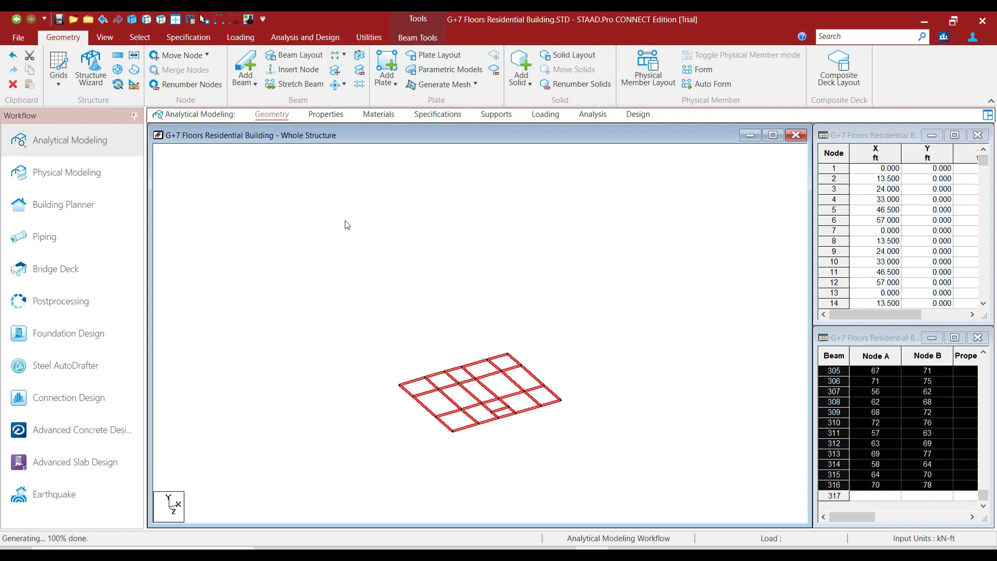
click(147, 20)
click(430, 337)
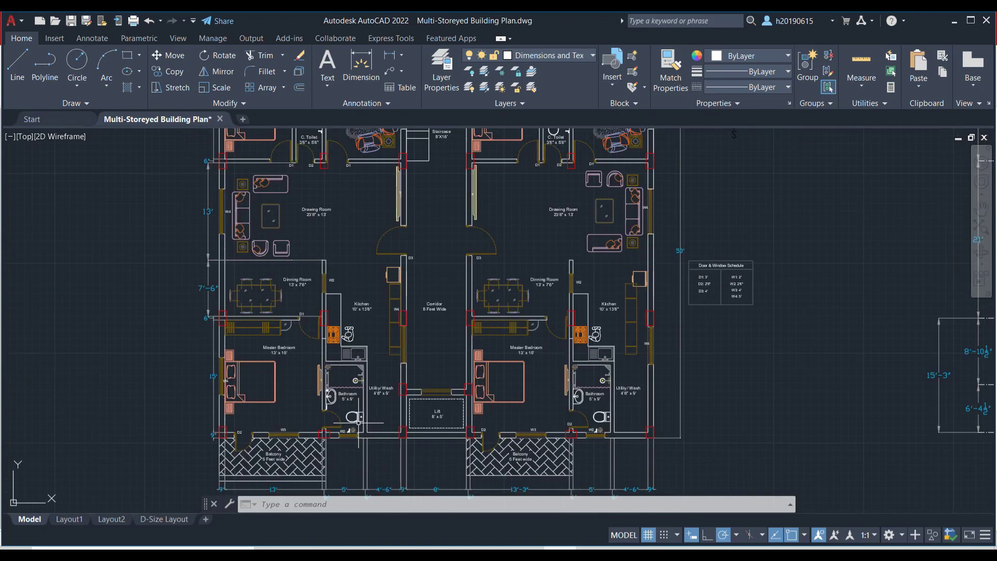
Switch to the AutoCAD floor plan and examine the bathroom and utility area next to the master bedroom
scroll(359, 423, up, 4)
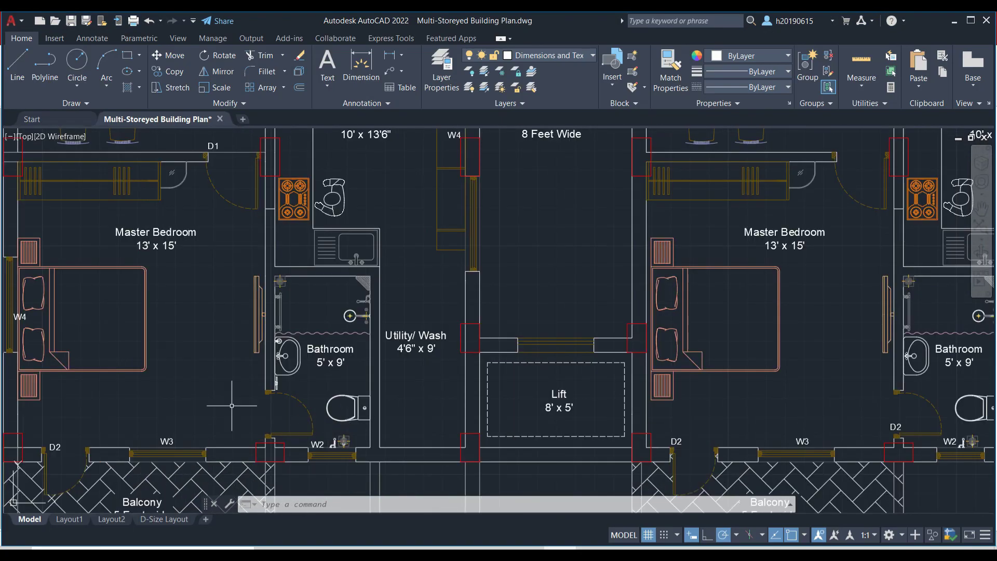
scroll(272, 400, down, 2)
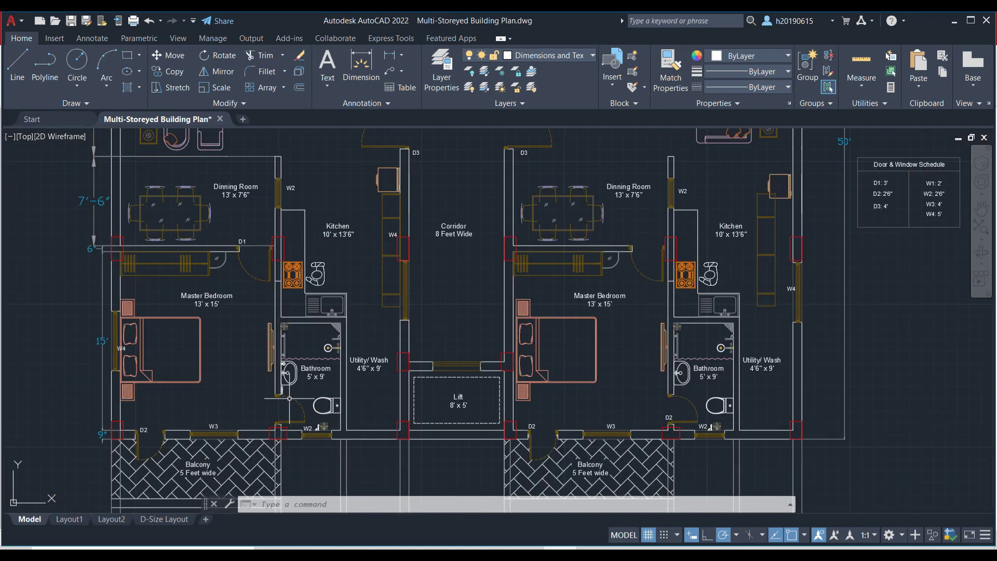
scroll(307, 385, up, 2)
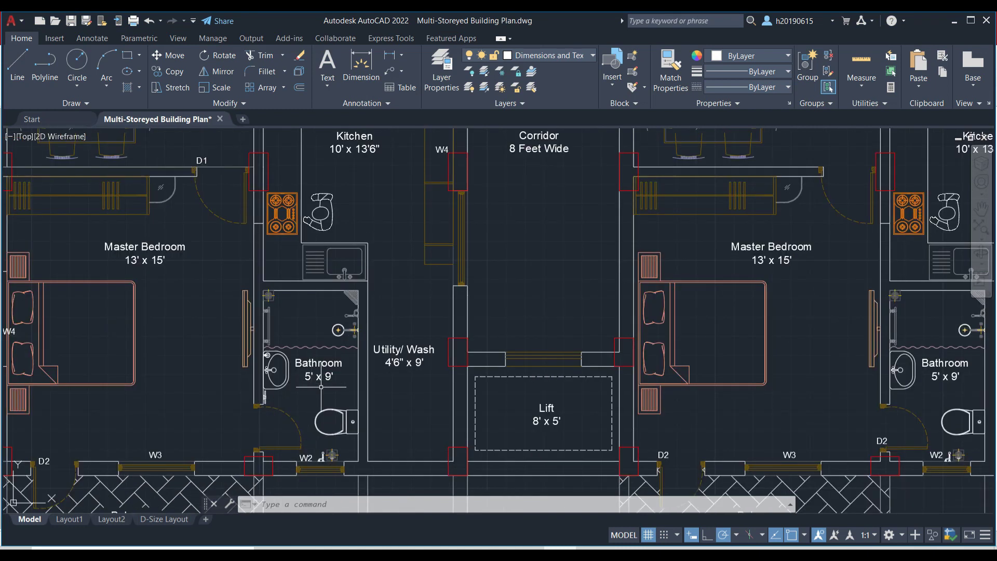
scroll(294, 389, down, 1)
scroll(312, 405, up, 2)
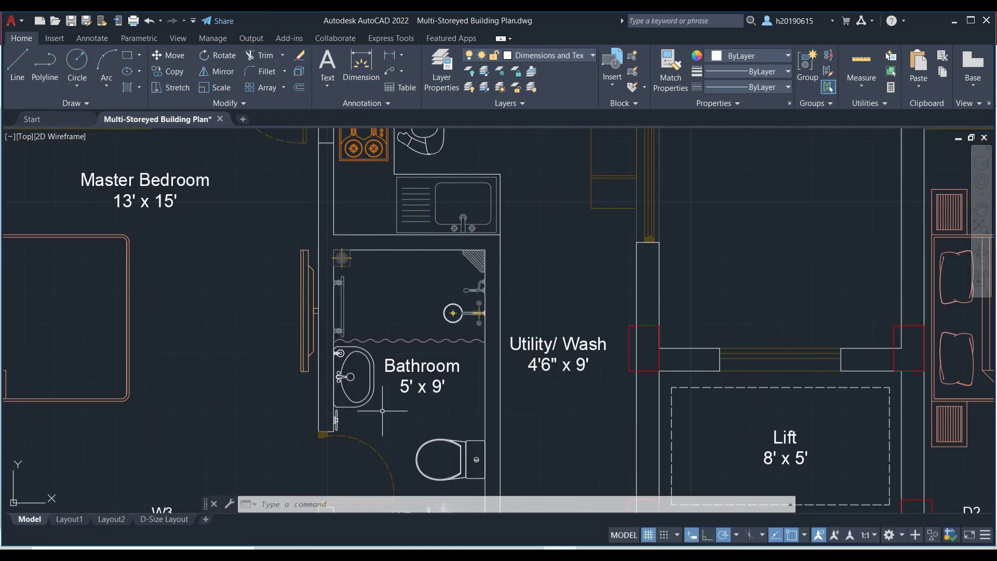
Select the two columns on the wall line dividing the left flat's master bedroom from its kitchen and bathroom
scroll(358, 451, down, 3)
scroll(359, 452, up, 6)
scroll(358, 455, down, 2)
click(357, 471)
scroll(326, 400, down, 4)
scroll(332, 244, up, 2)
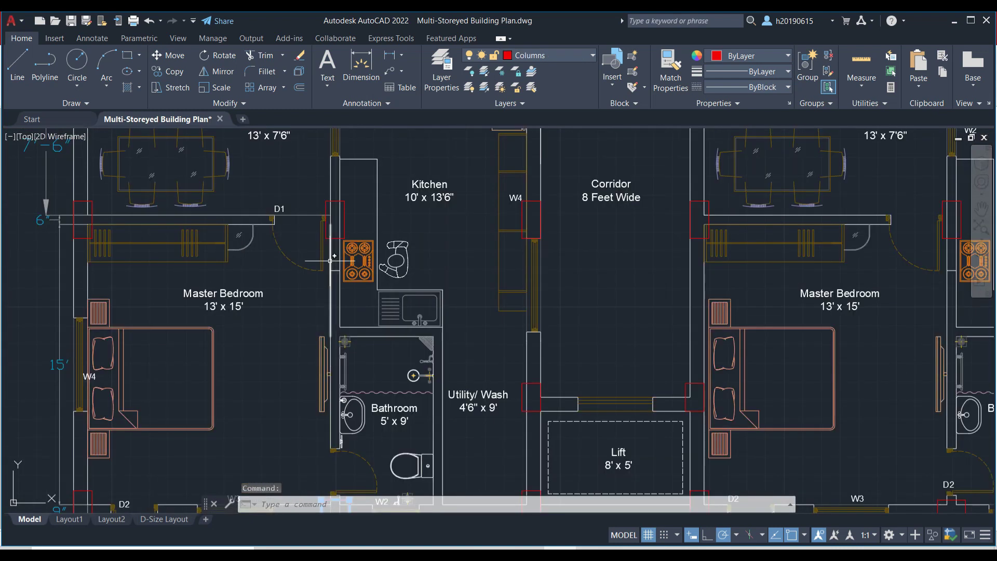
click(335, 238)
scroll(335, 238, down, 5)
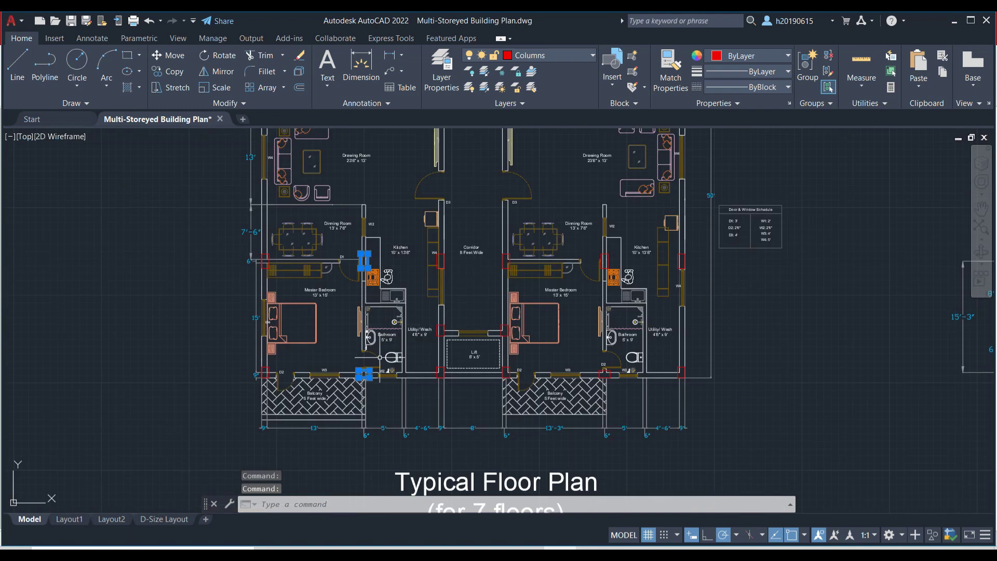
Clear the column selection and examine the walls enclosing the left flat's bathroom beside the master bedroom and utility area
scroll(363, 365, up, 2)
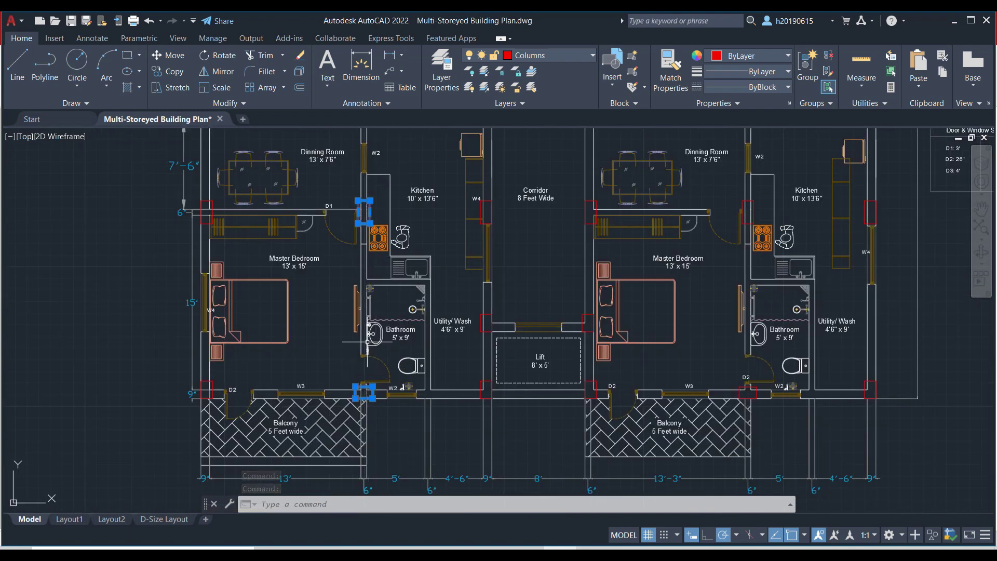
scroll(368, 345, up, 3)
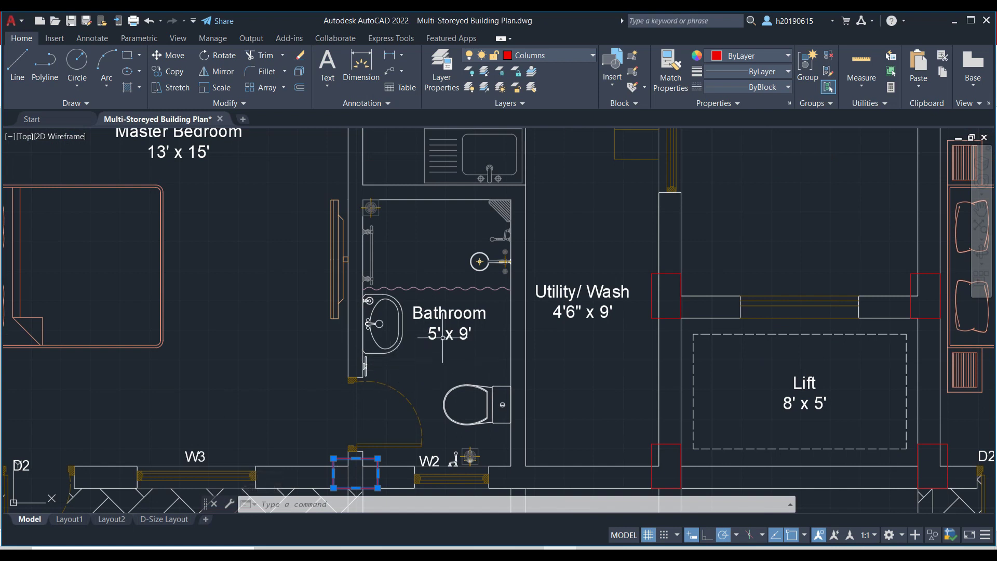
key(Escape)
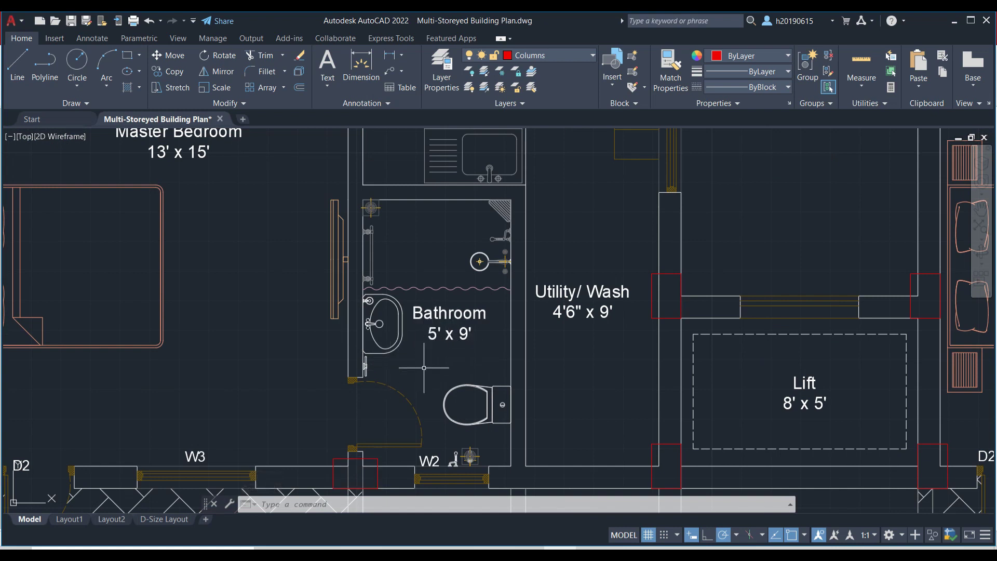
scroll(433, 353, up, 4)
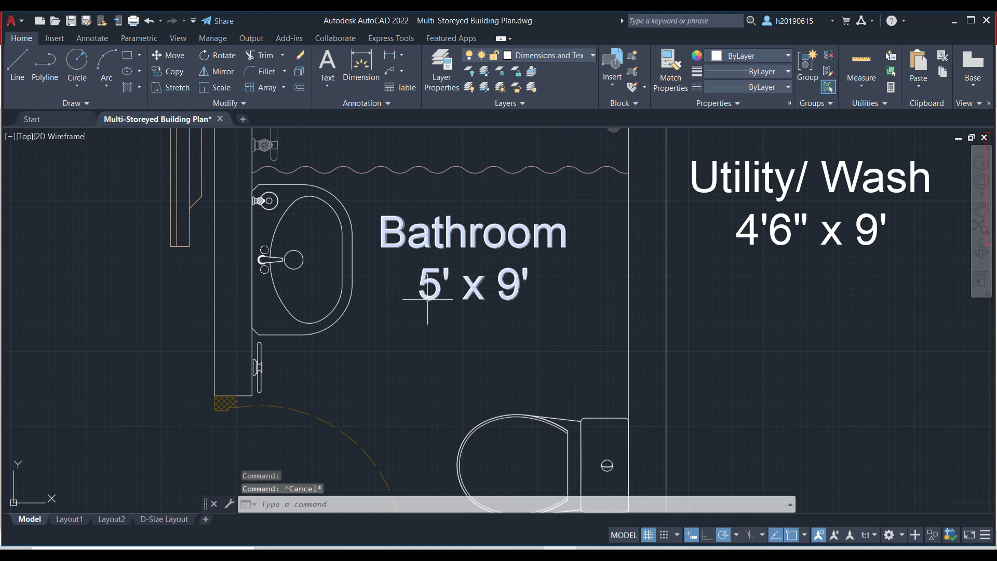
scroll(427, 299, down, 5)
scroll(405, 366, up, 3)
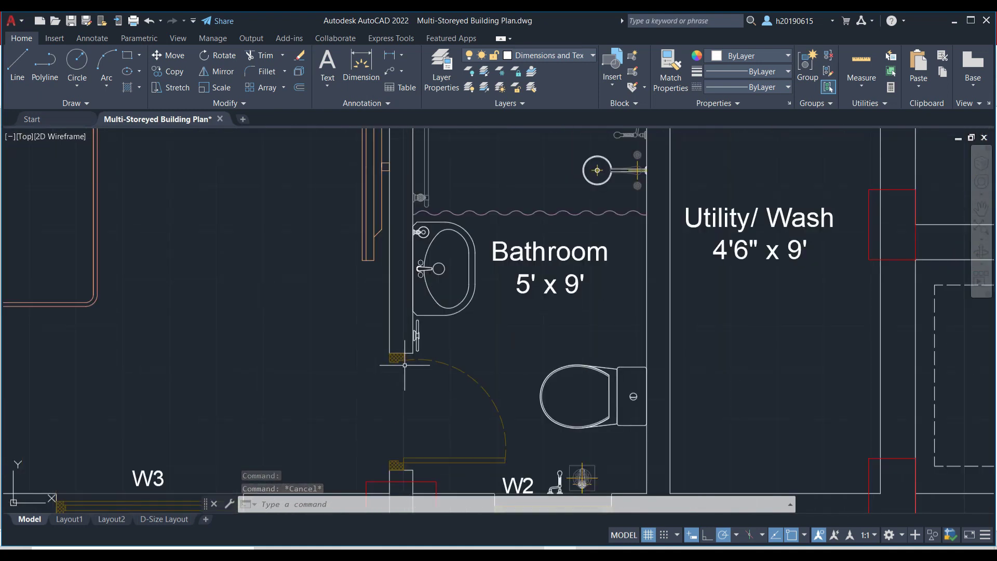
scroll(404, 335, up, 3)
scroll(395, 300, down, 5)
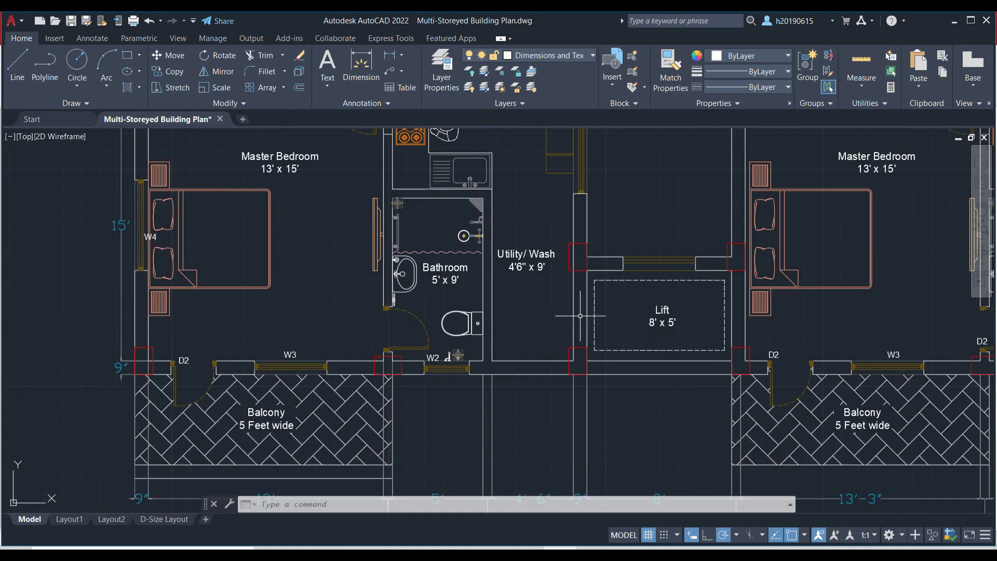
scroll(488, 301, up, 4)
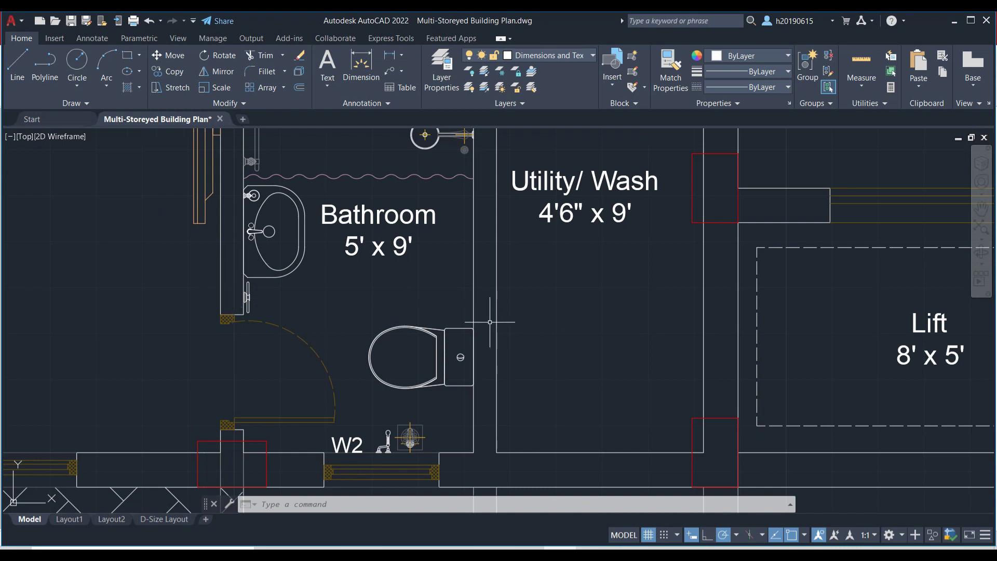
scroll(476, 317, down, 2)
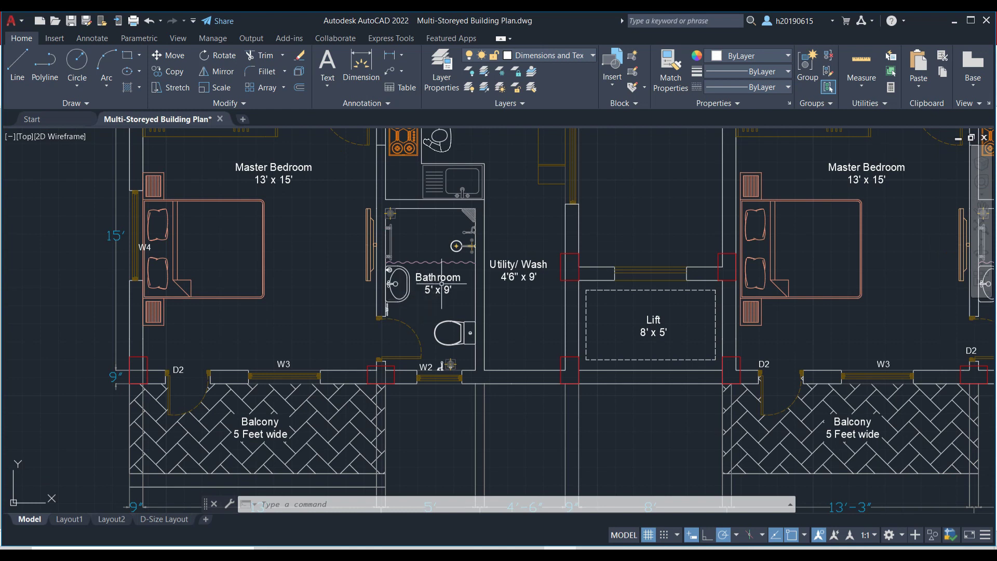
Examine the bathroom–utility partition wall and its width dimensions in both flats of the typical floor plan
scroll(386, 259, down, 1)
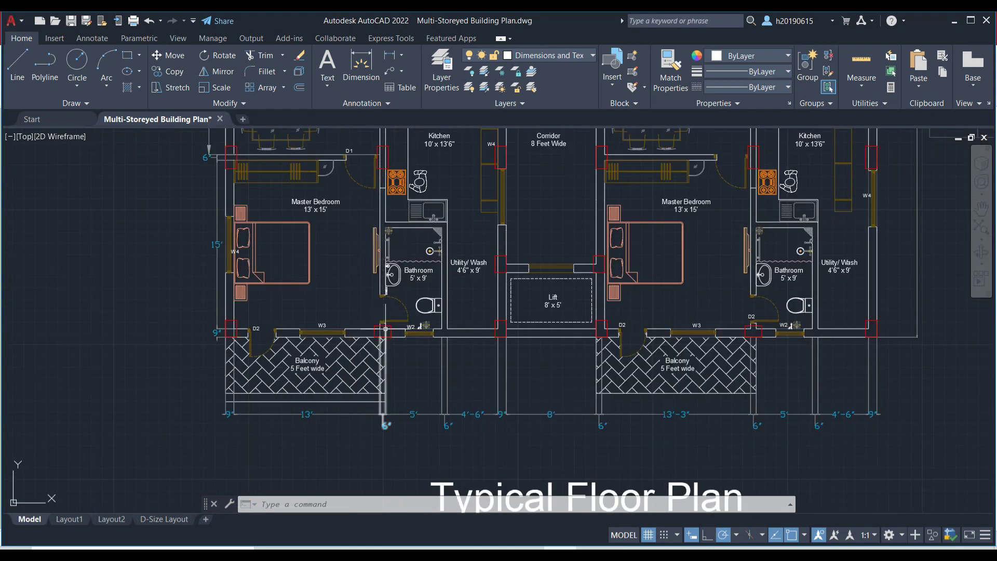
scroll(446, 336, up, 3)
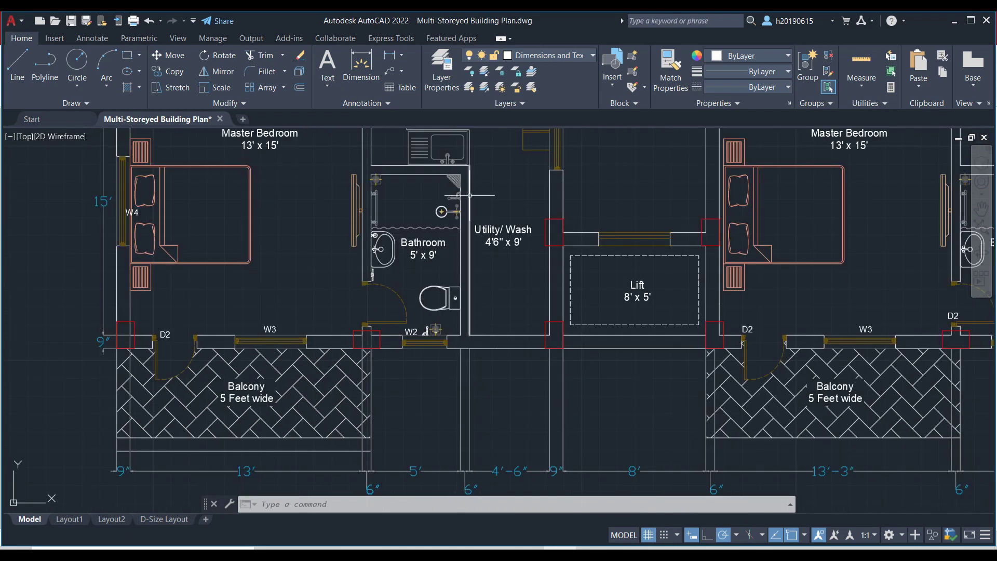
middle_drag(468, 172, 467, 245)
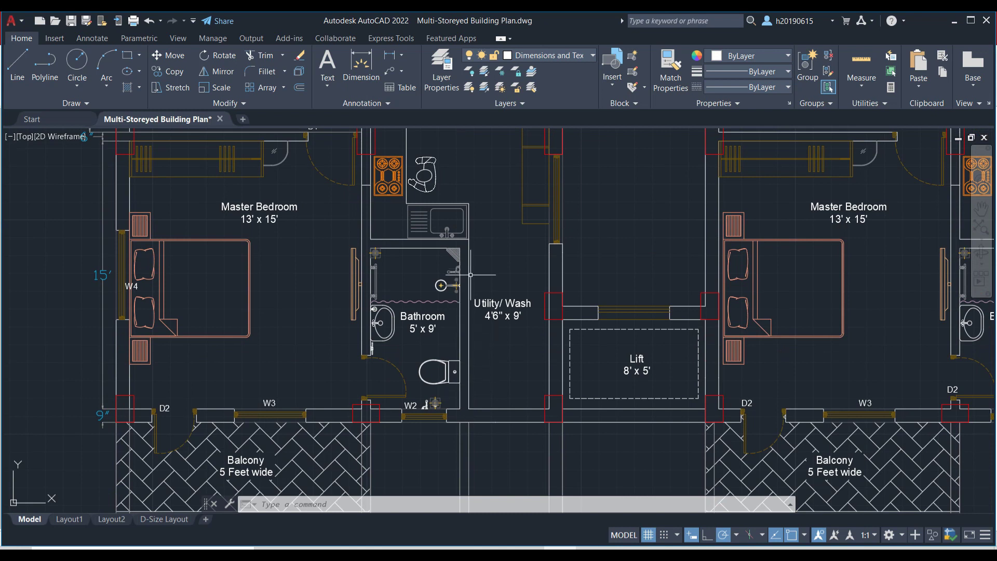
middle_drag(456, 257, 465, 307)
scroll(466, 307, up, 2)
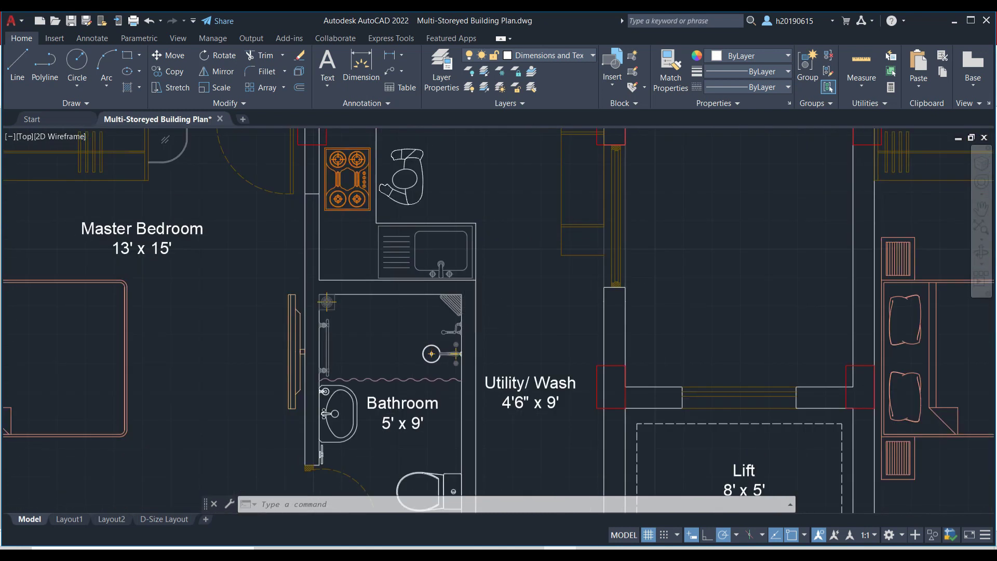
scroll(466, 307, down, 4)
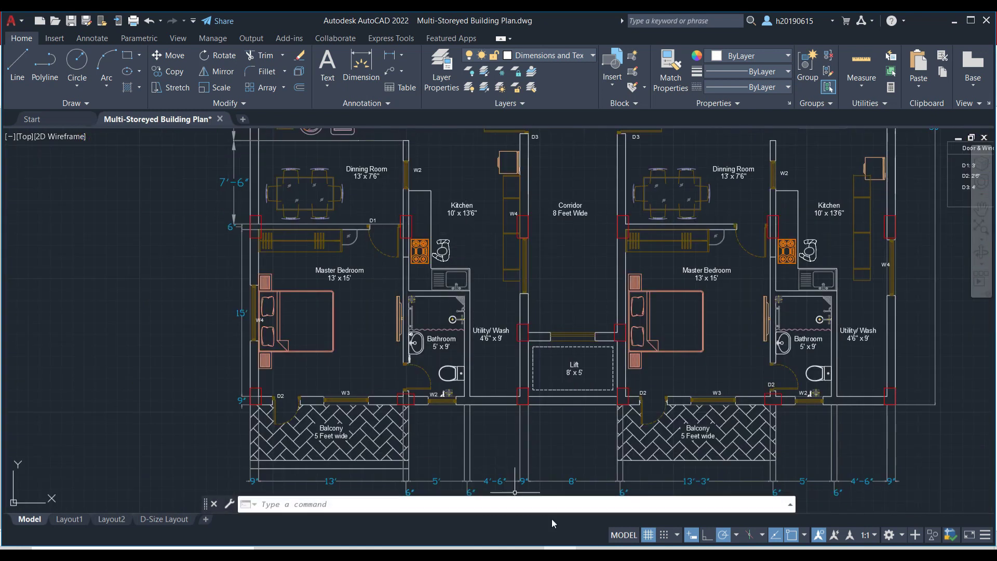
scroll(847, 362, up, 4)
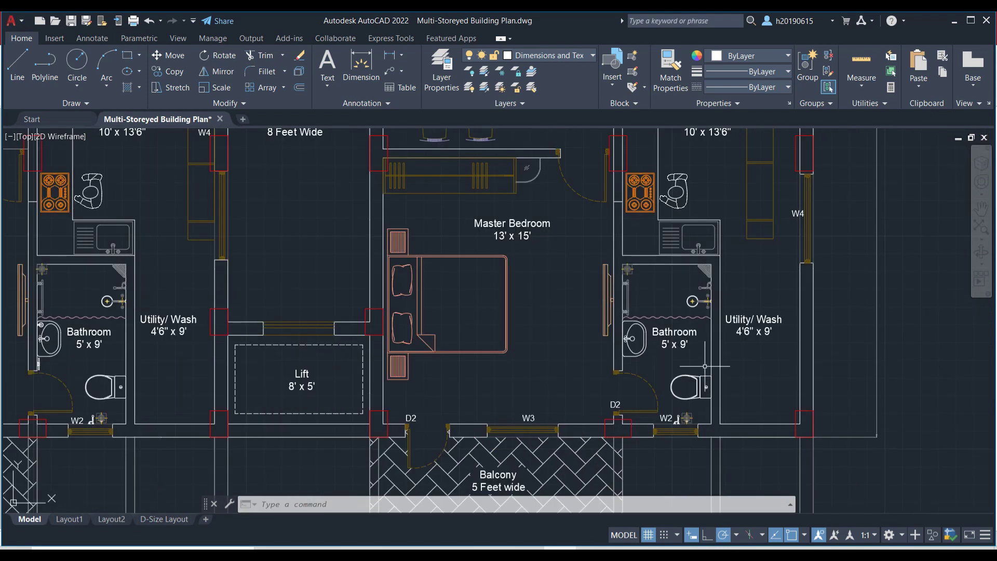
scroll(688, 358, down, 2)
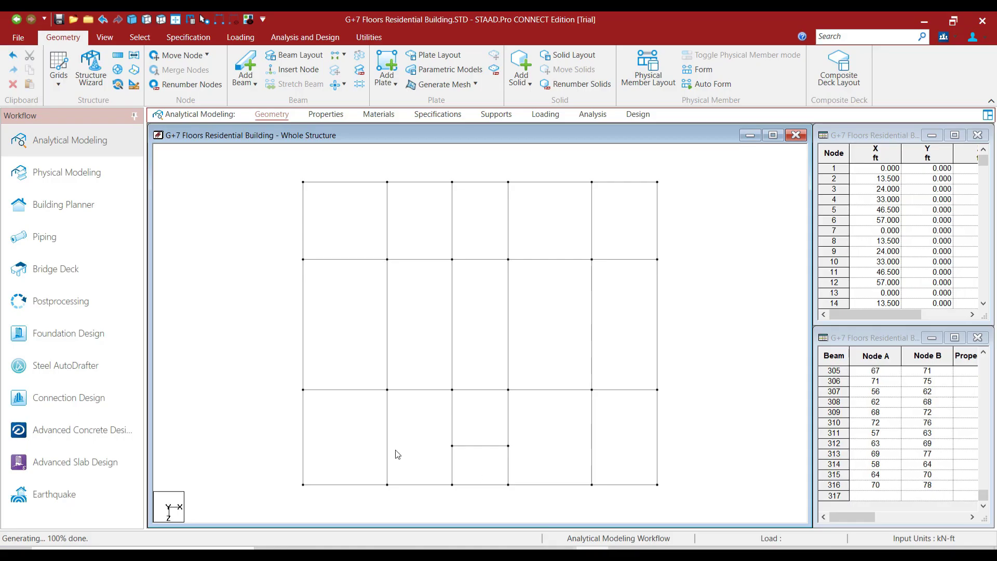
In STAAD.Pro, copy the two bedroom–bathroom wall-line beams in the front bays 5.5 ft along X
click(387, 452)
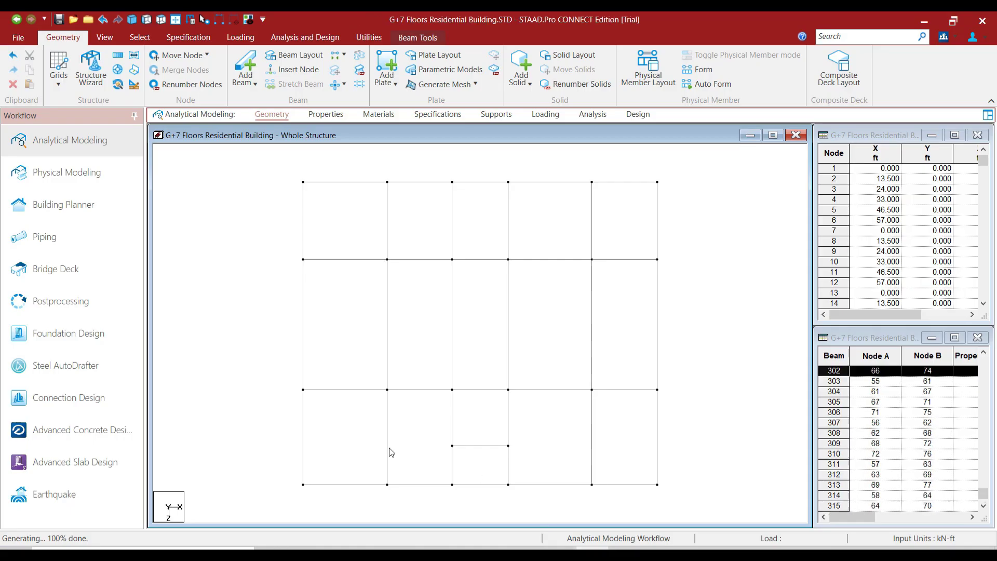
ctrl+click(591, 443)
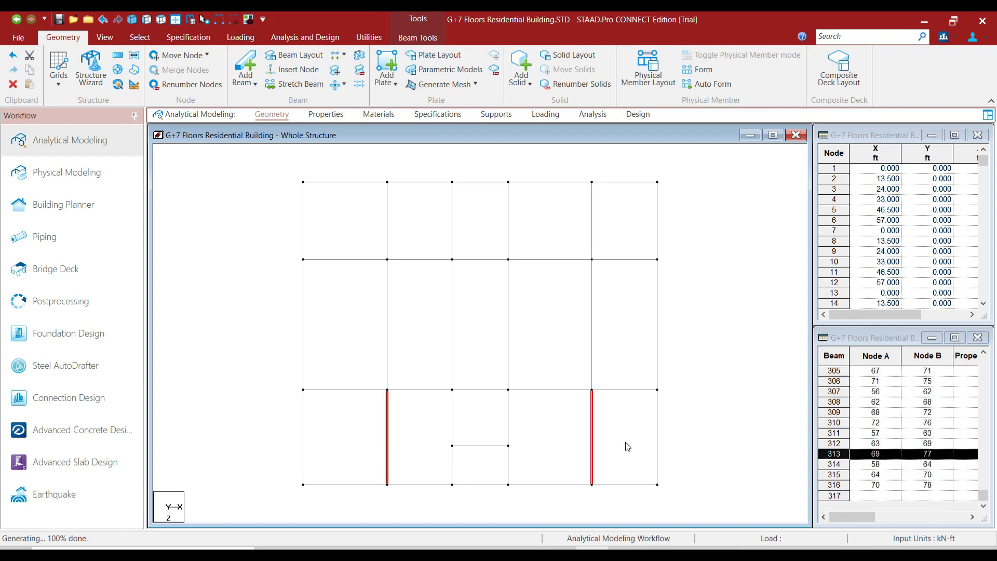
key(ctrl+v)
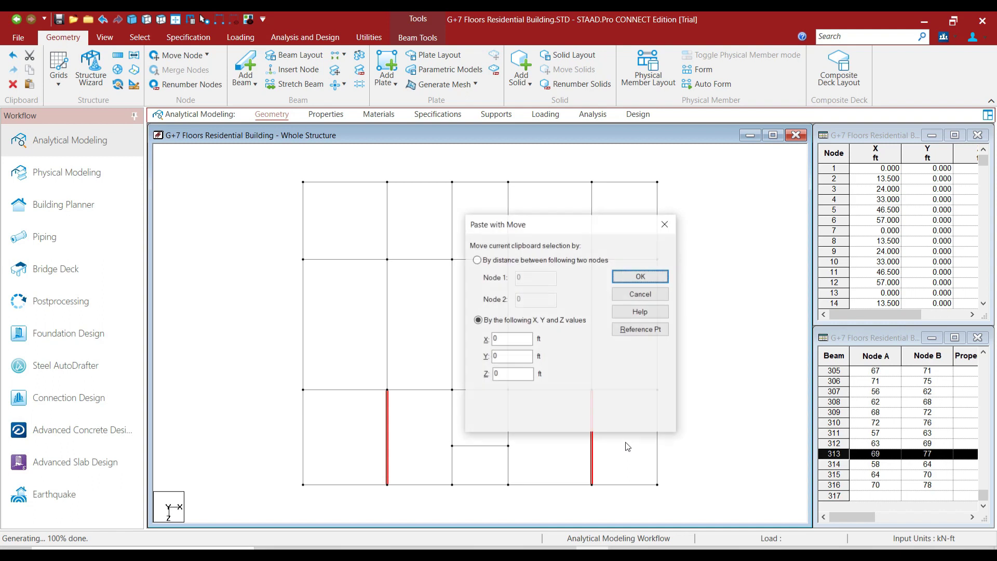
text(5.5)
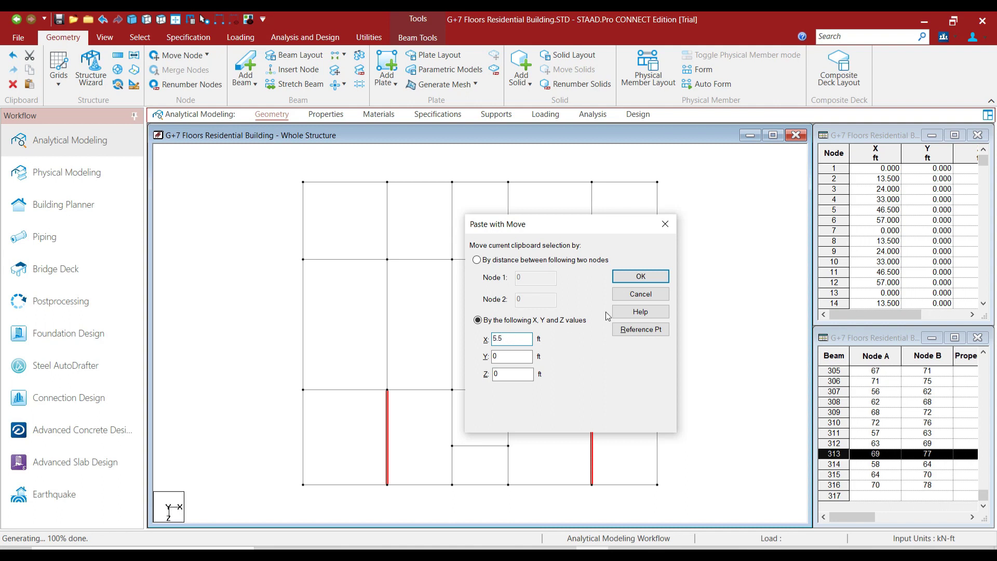
click(632, 281)
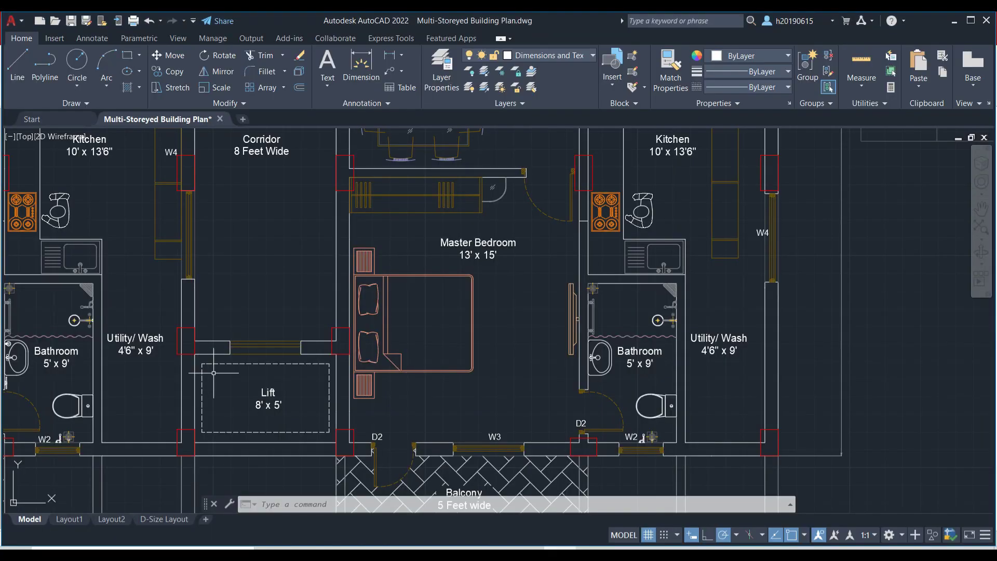
Switch to the AutoCAD floor plan and examine the wall between kitchen and bathroom in both flats
scroll(374, 317, down, 3)
scroll(374, 317, up, 2)
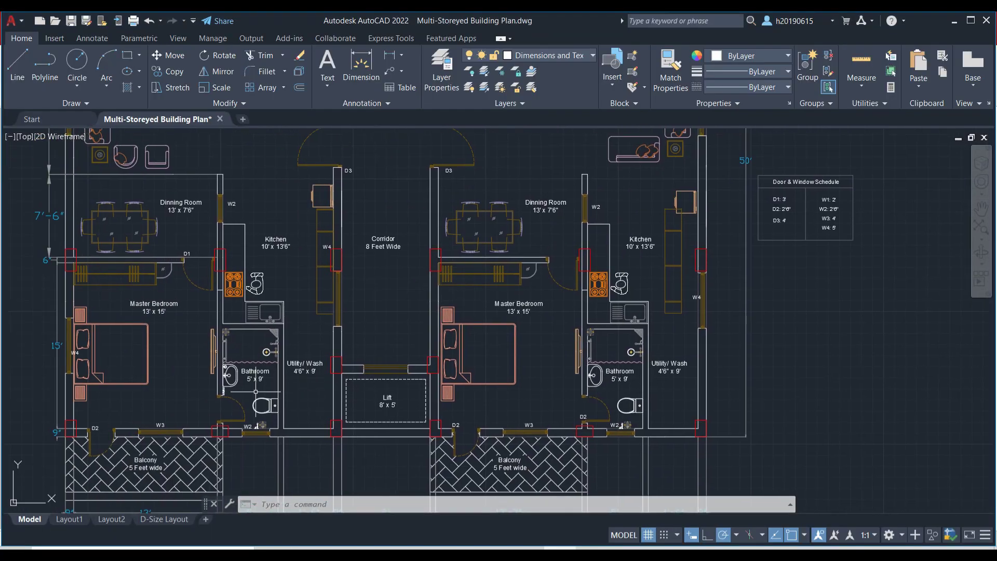
scroll(236, 400, up, 2)
scroll(226, 296, up, 2)
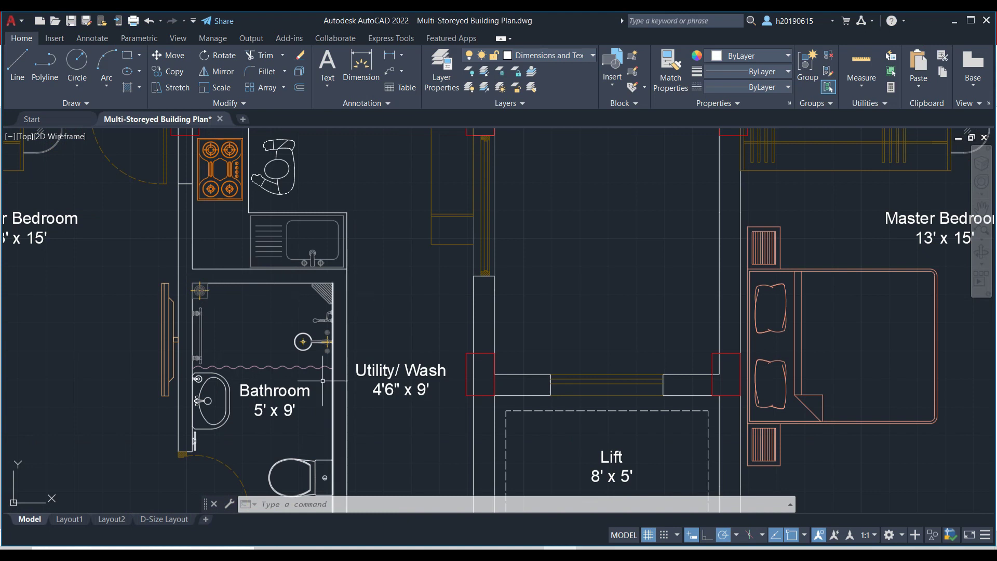
scroll(322, 381, down, 8)
scroll(312, 374, up, 8)
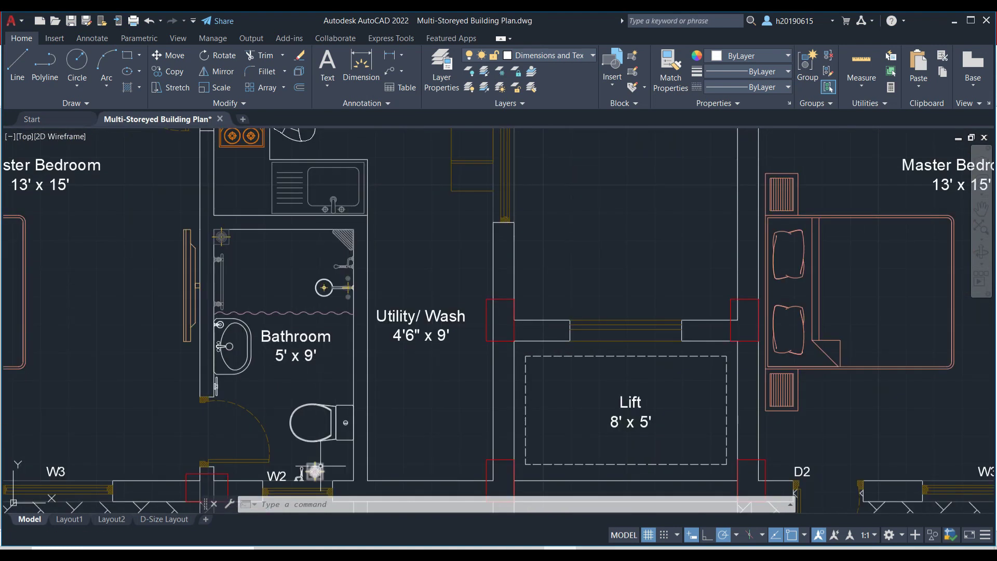
scroll(315, 472, down, 2)
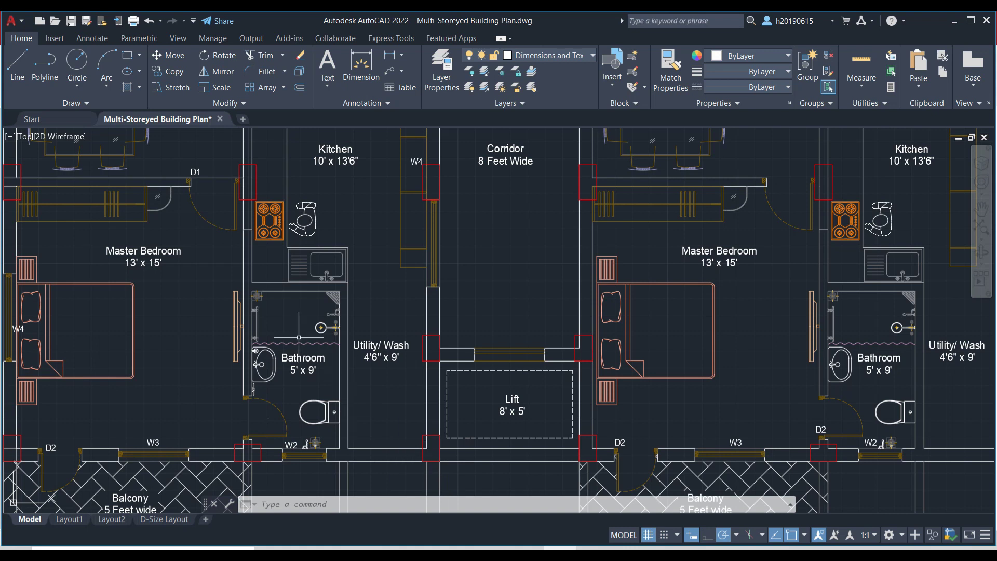
scroll(299, 338, up, 2)
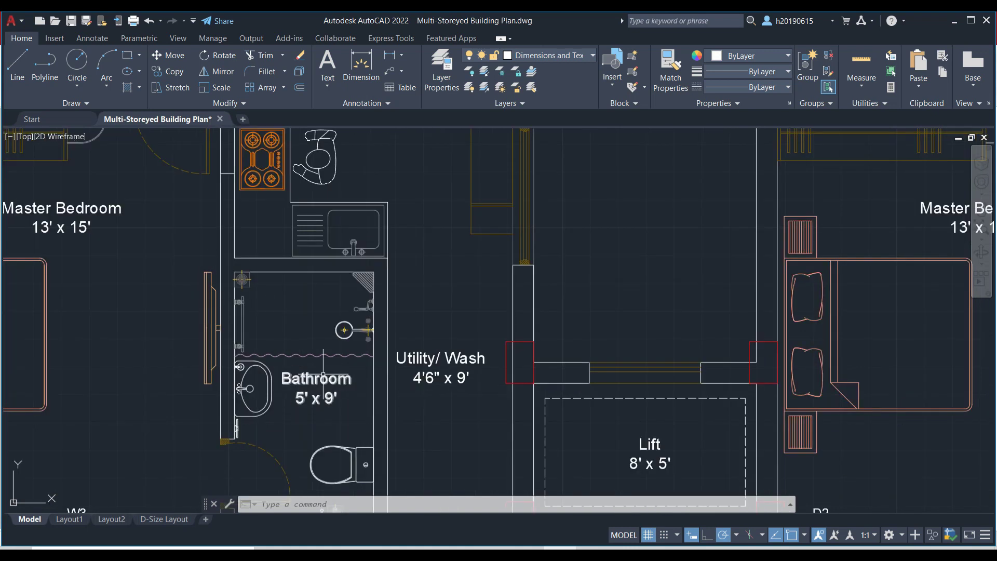
scroll(323, 373, down, 2)
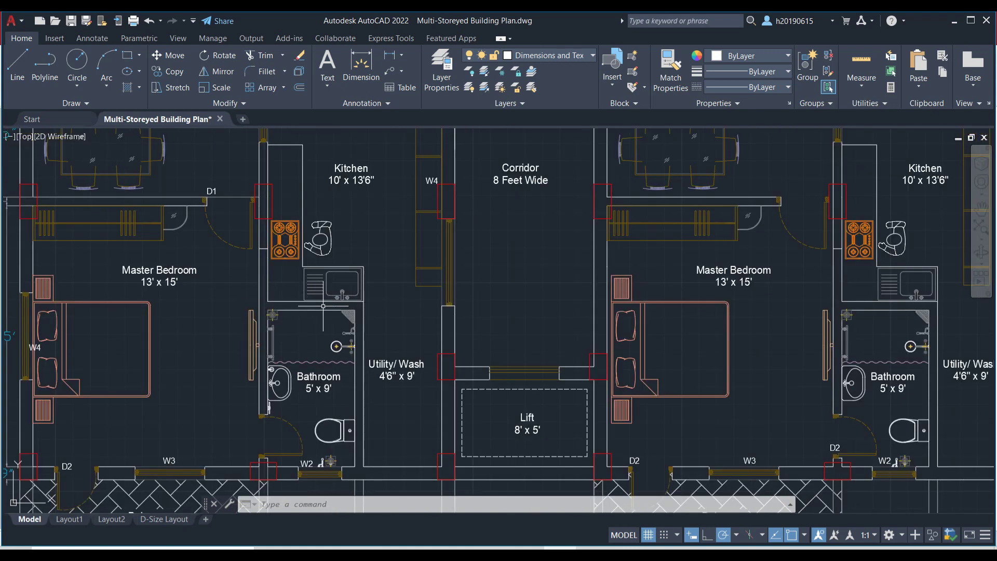
scroll(335, 319, up, 2)
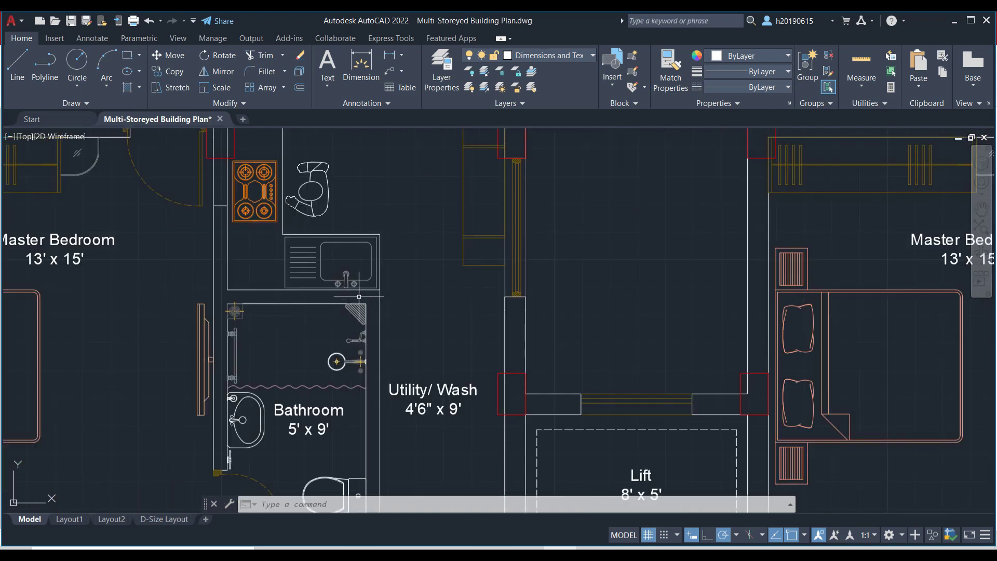
scroll(502, 301, down, 2)
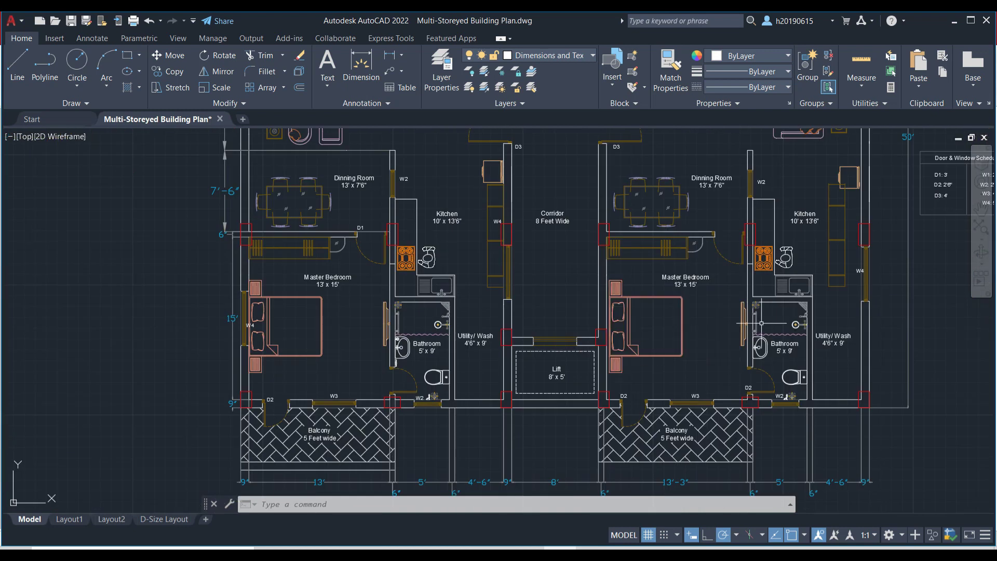
scroll(824, 301, up, 2)
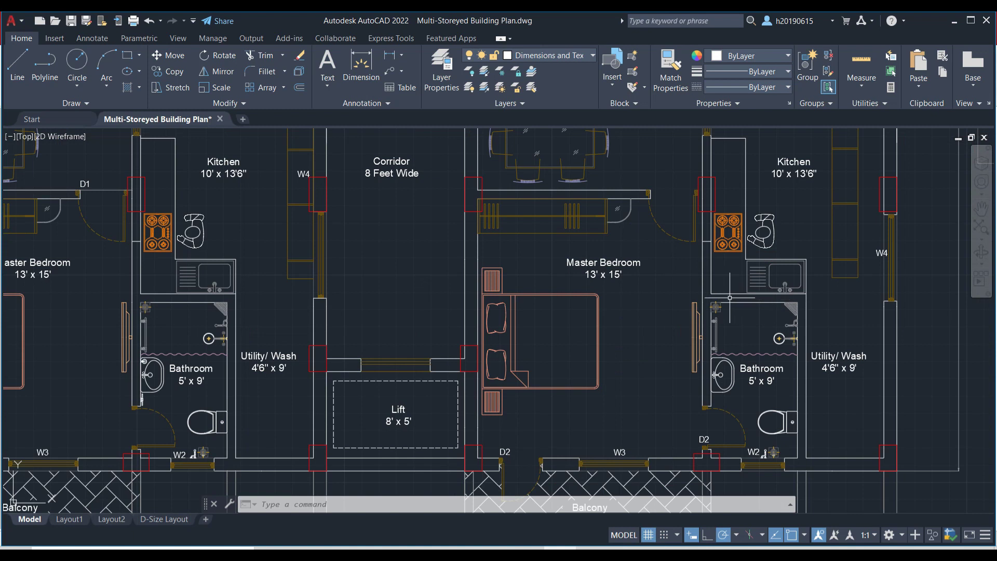
scroll(779, 343, down, 2)
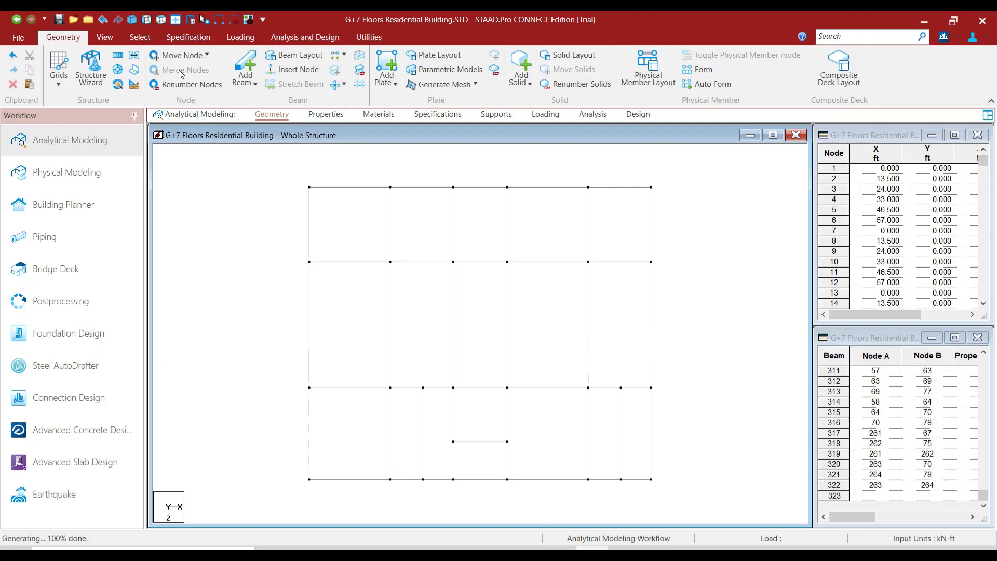
Select the four column nodes bounding the two bathroom bays on the front grid line and start pasting copies with a Z offset
click(203, 21)
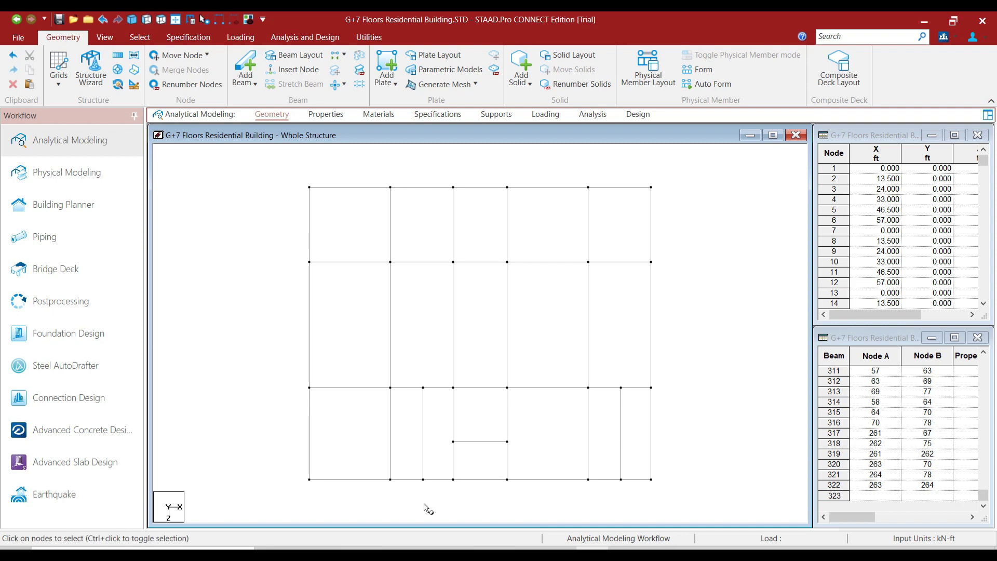
drag(397, 491, 398, 491)
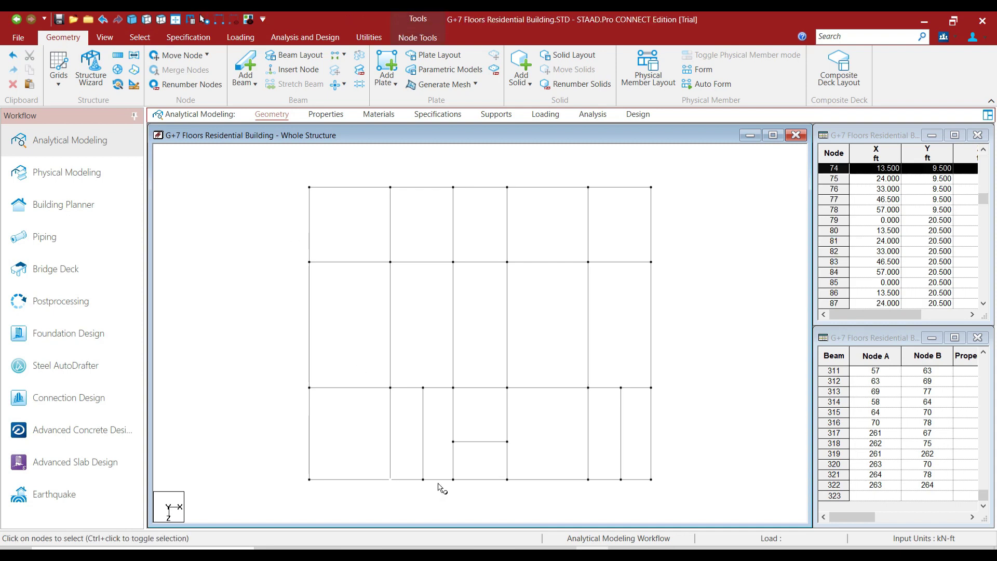
ctrl+drag(446, 468, 464, 493)
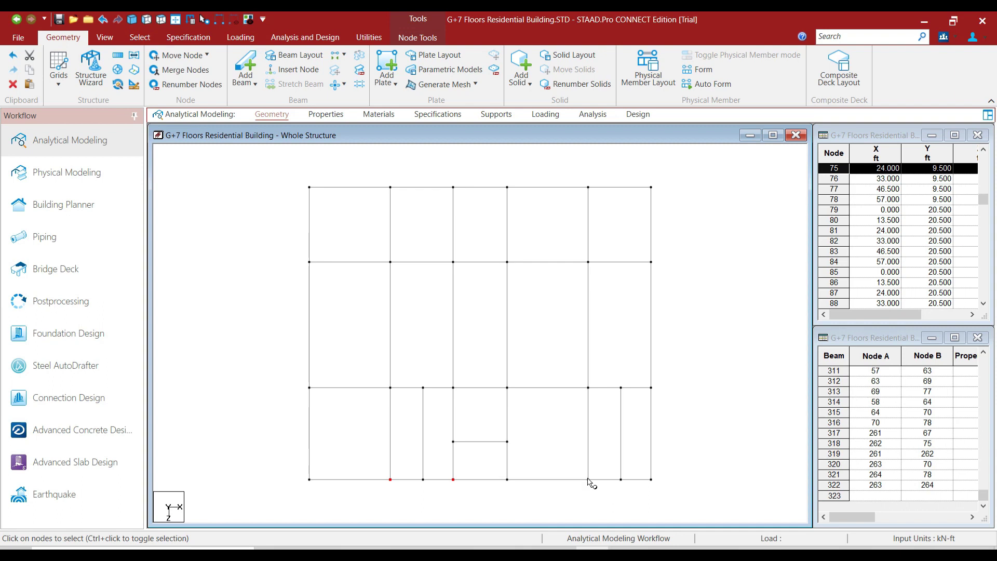
ctrl+drag(595, 485, 671, 493)
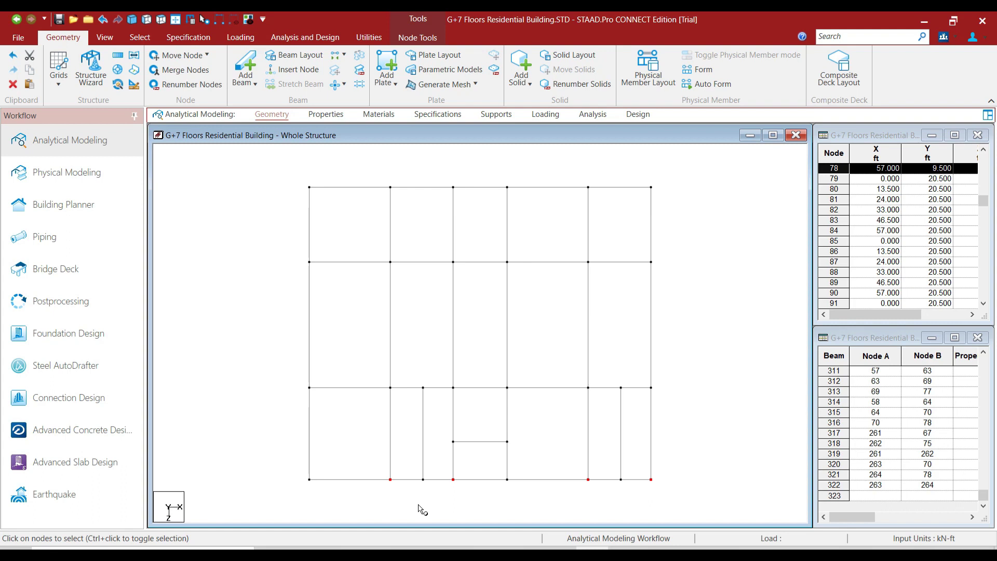
key(ctrl+v)
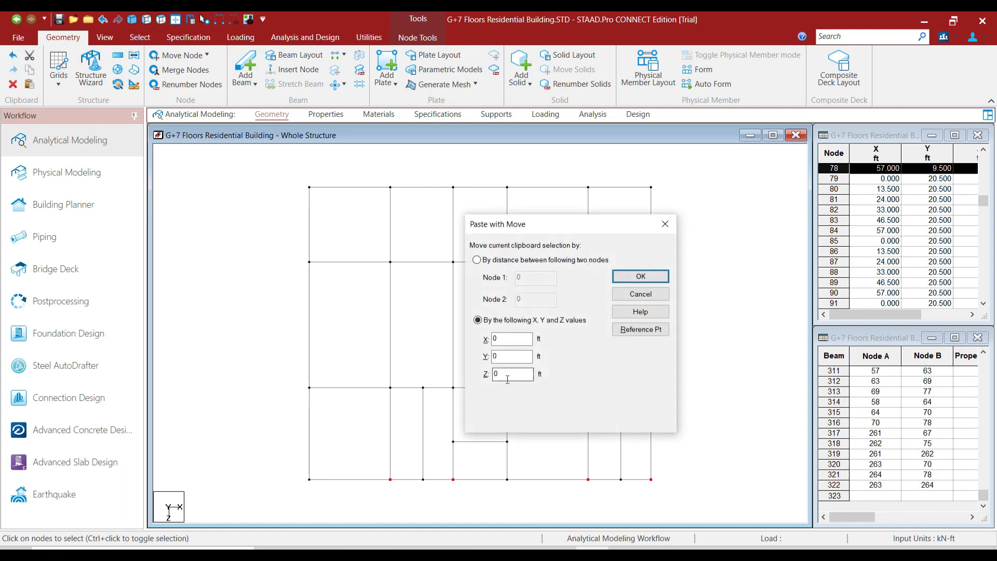
drag(512, 378, 471, 378)
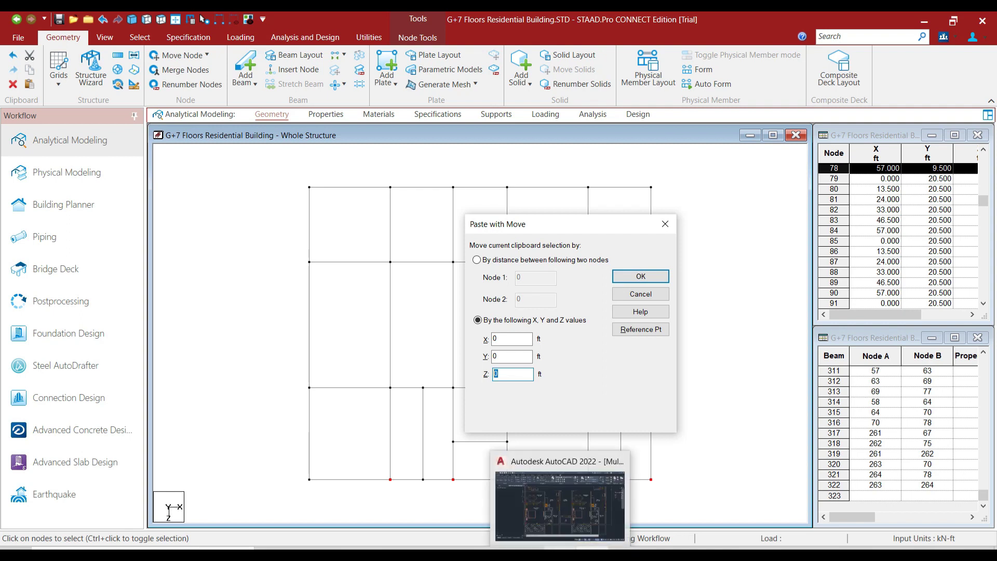
Check the bathroom's length and its wall to the kitchen on the AutoCAD floor plan
click(561, 506)
scroll(406, 364, up, 5)
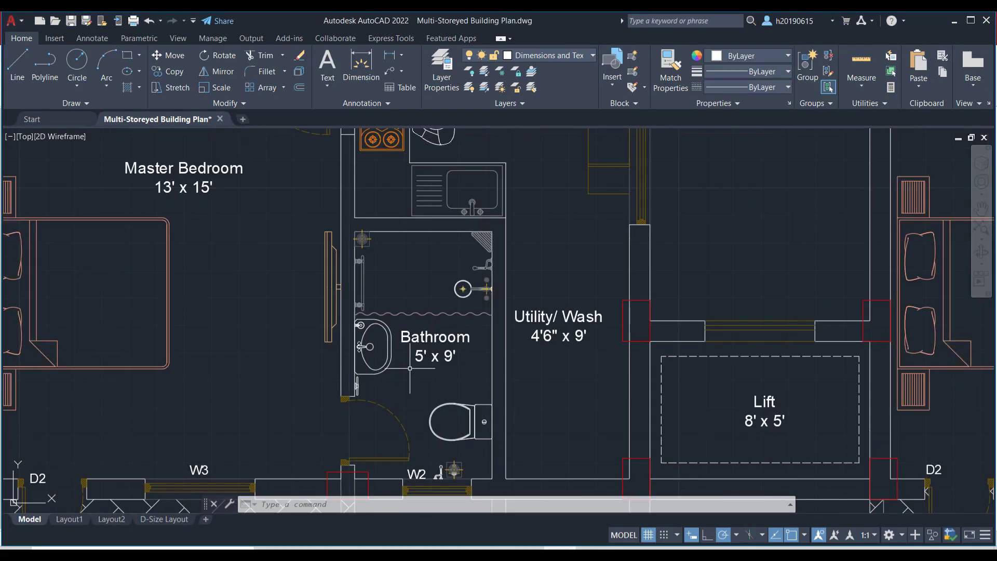
scroll(426, 370, down, 3)
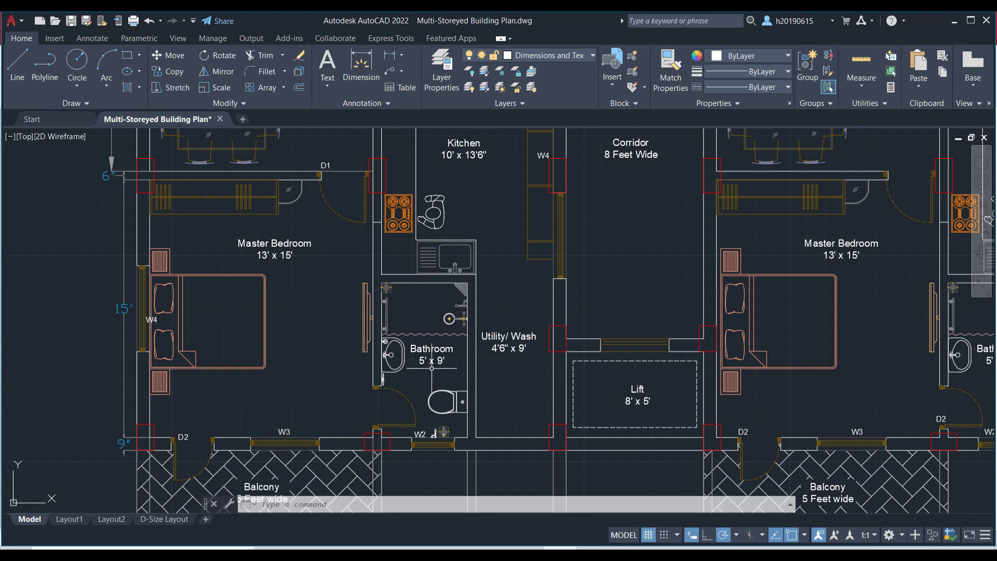
scroll(405, 444, up, 2)
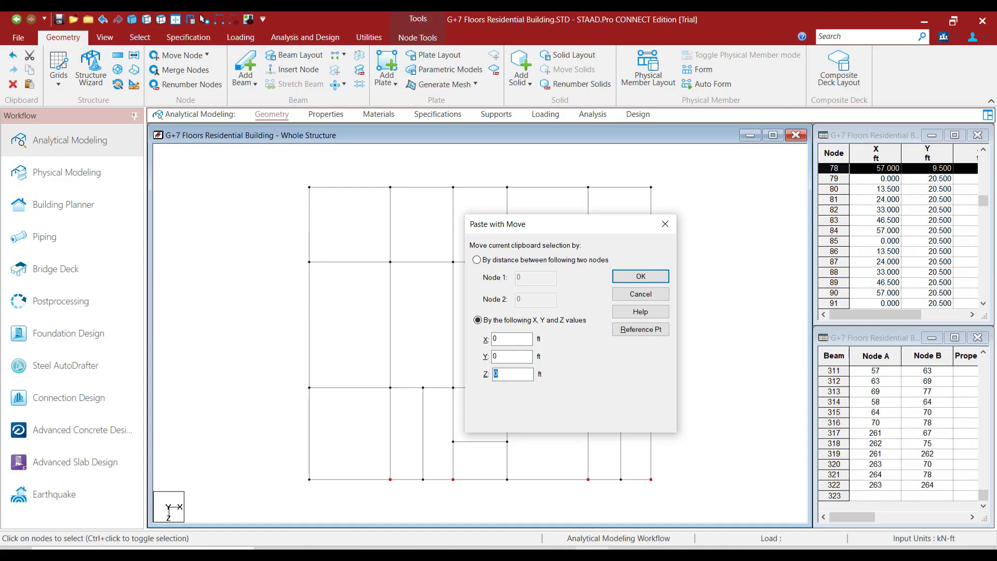
In STAAD.Pro, paste the copied nodes -9.5 ft along Z and clear the selection
text(-9.5)
click(647, 276)
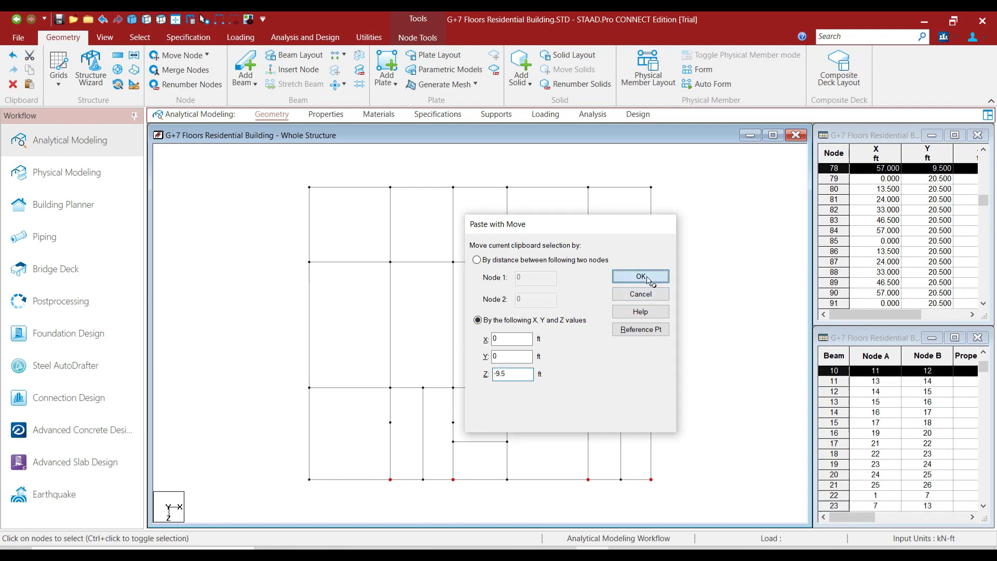
click(528, 451)
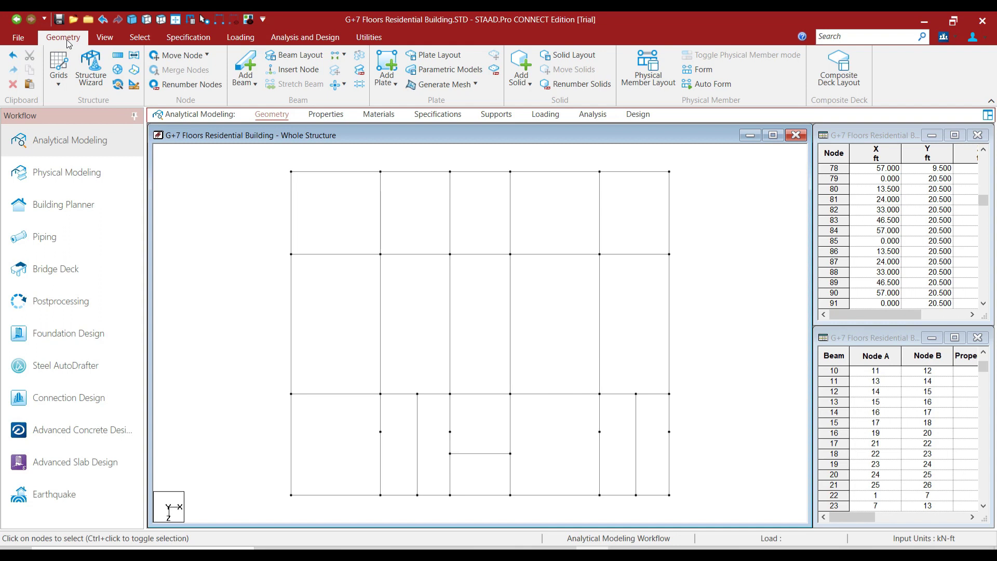
Add a beam along X between the two new nodes in each front bathroom bay
click(242, 63)
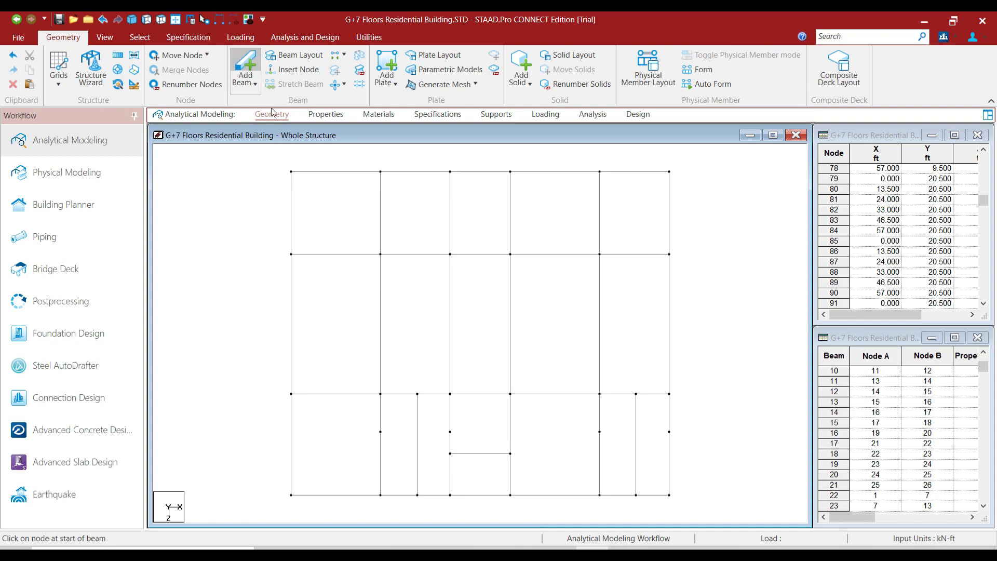
click(380, 431)
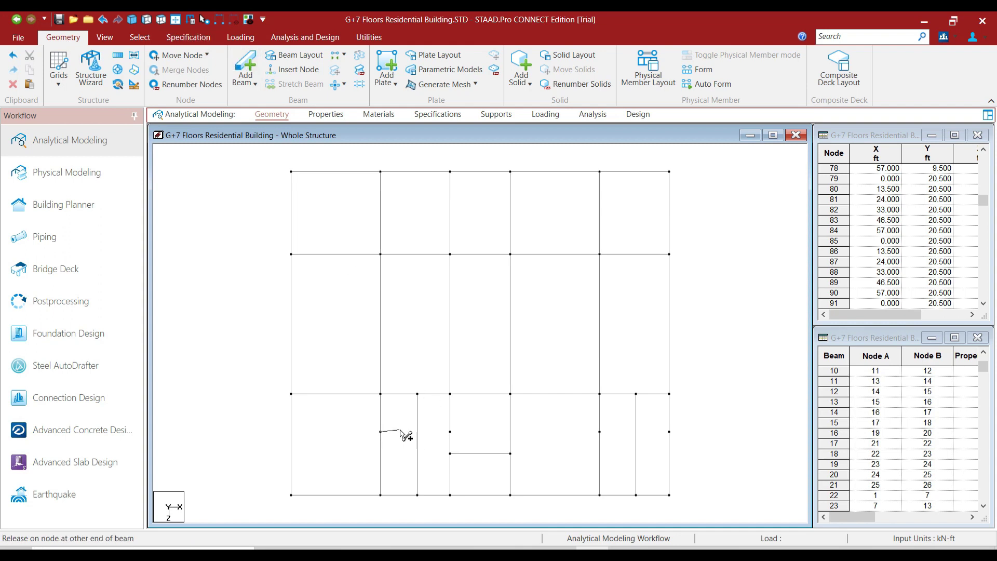
click(449, 432)
drag(600, 432, 601, 433)
drag(669, 435, 669, 433)
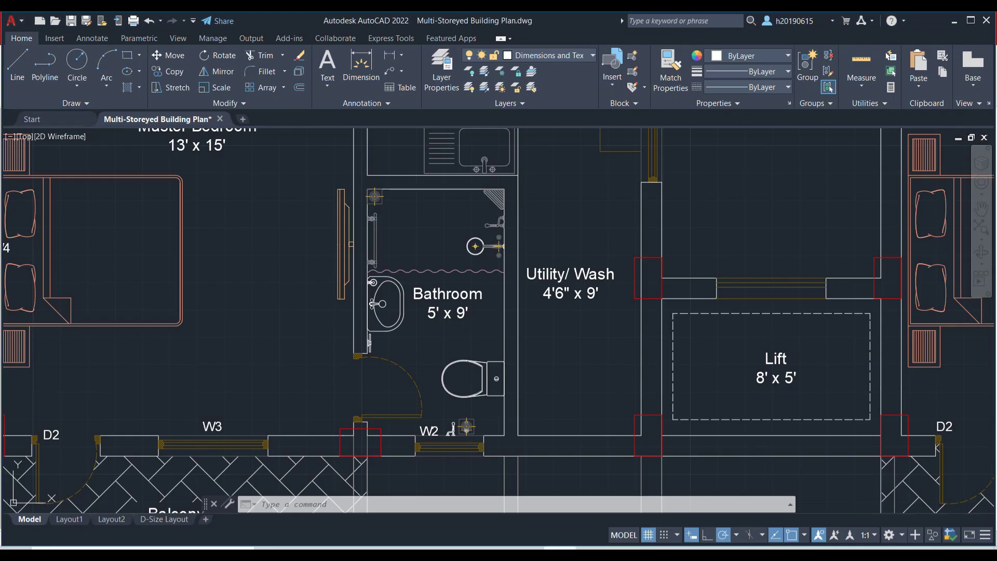
Switch to the AutoCAD plan and examine the walls around the small bathroom and C. Toilet between bedroom and guest room in both flats
scroll(383, 253, down, 5)
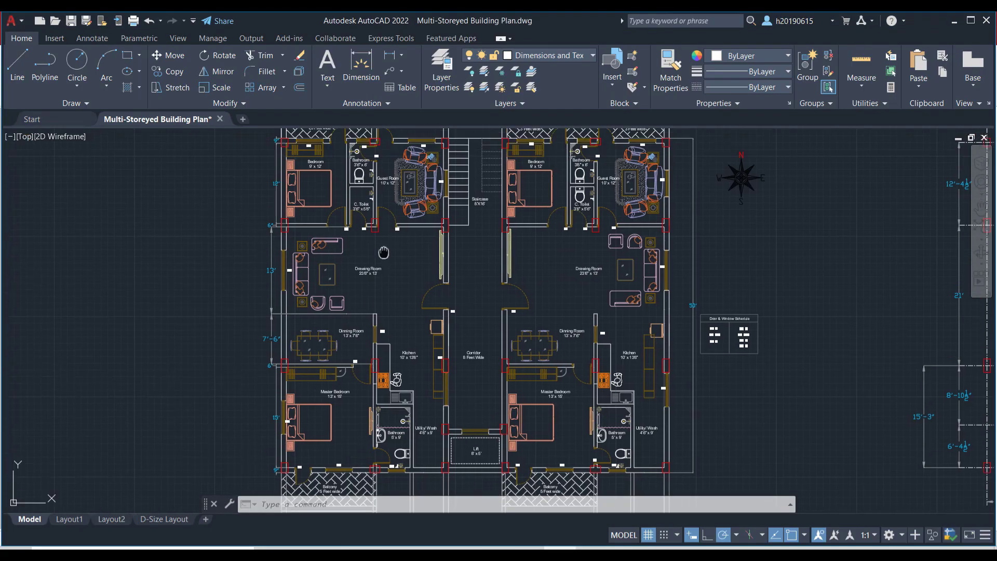
middle_drag(383, 252, 411, 381)
scroll(411, 381, up, 4)
scroll(412, 382, up, 2)
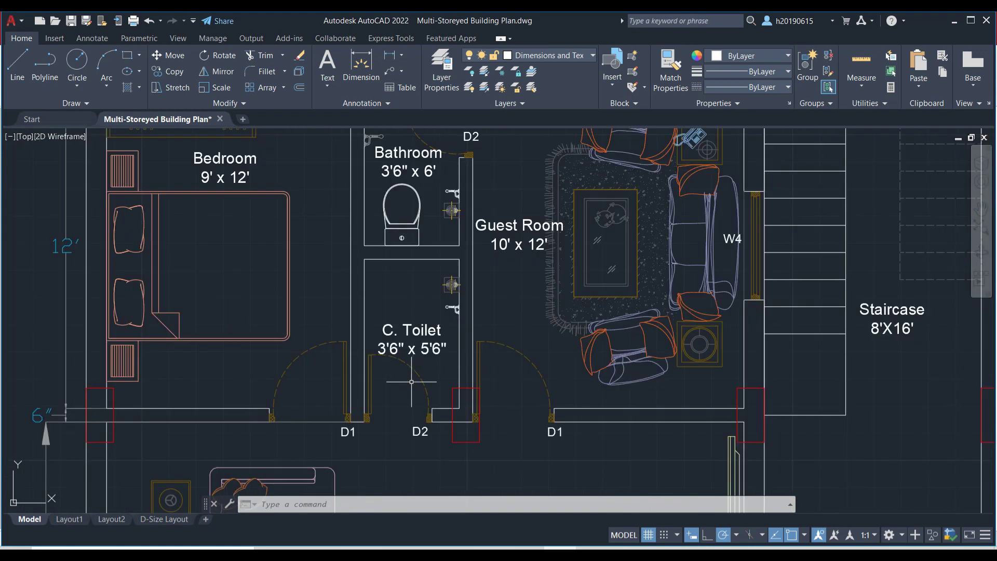
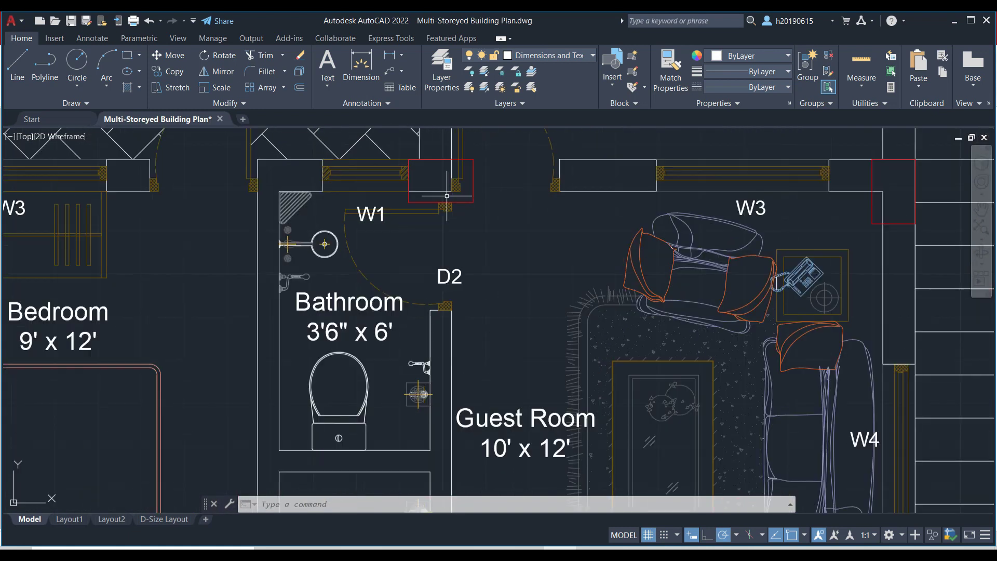
scroll(445, 192, down, 2)
scroll(446, 202, down, 4)
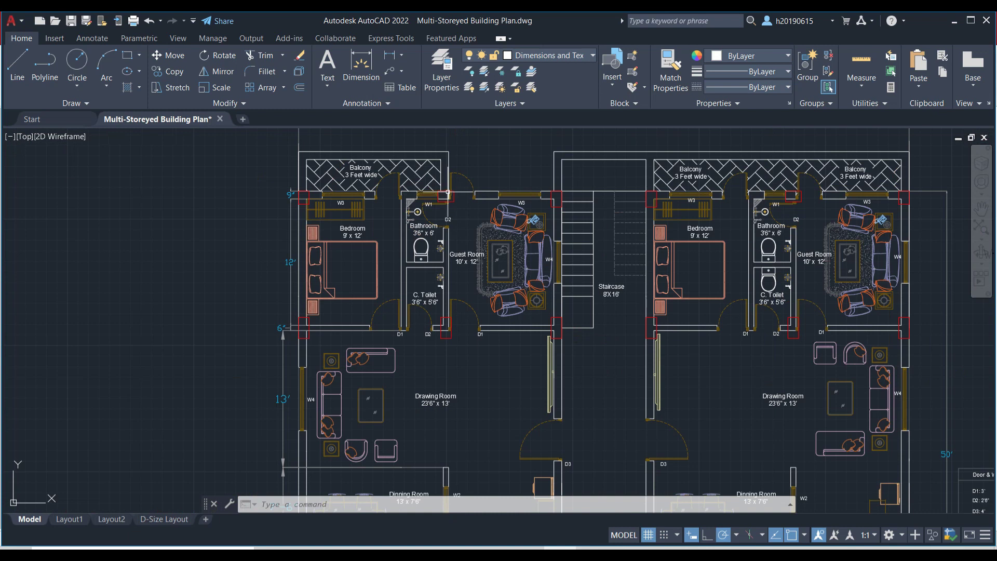
scroll(447, 200, up, 5)
scroll(447, 200, down, 3)
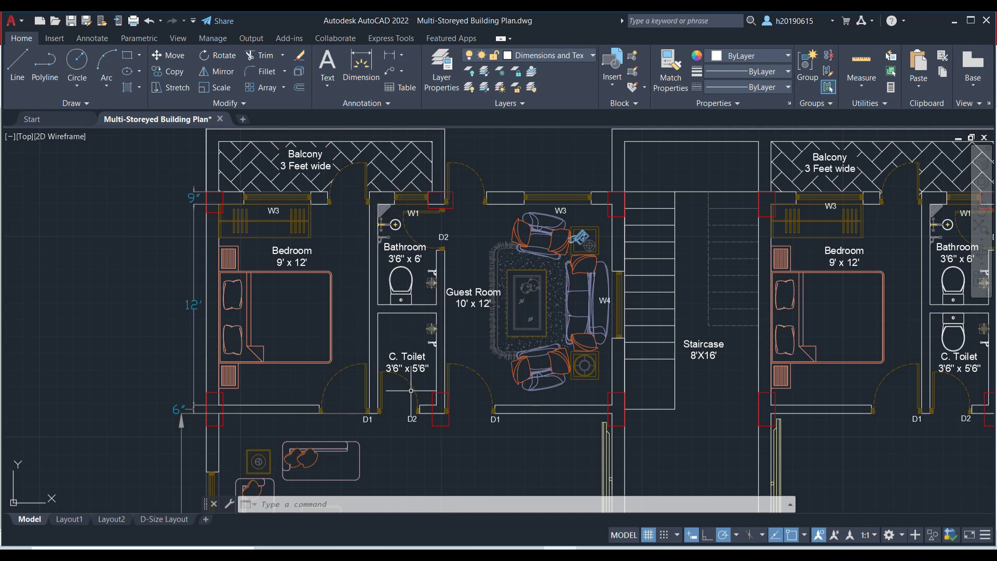
scroll(404, 367, up, 4)
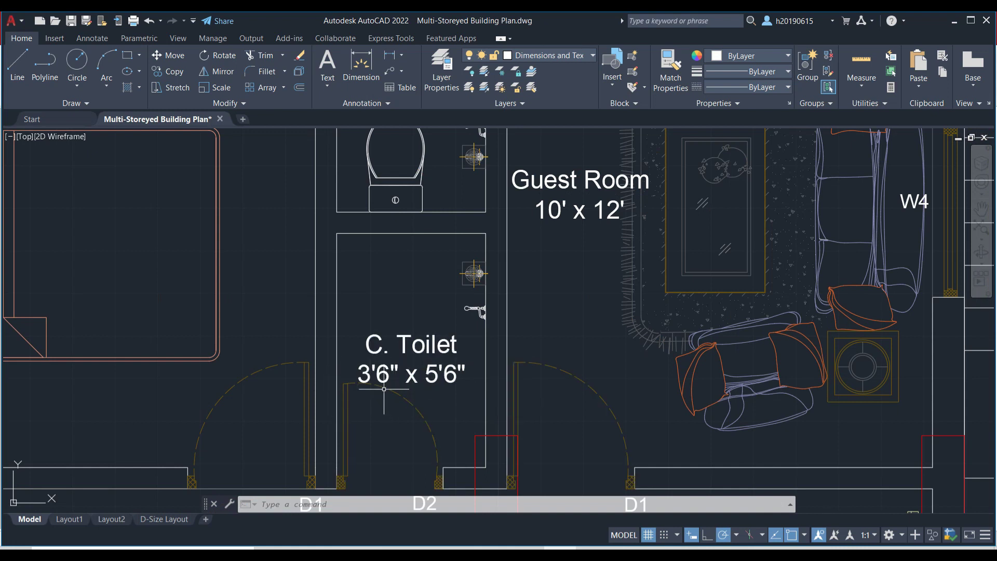
scroll(397, 389, down, 1)
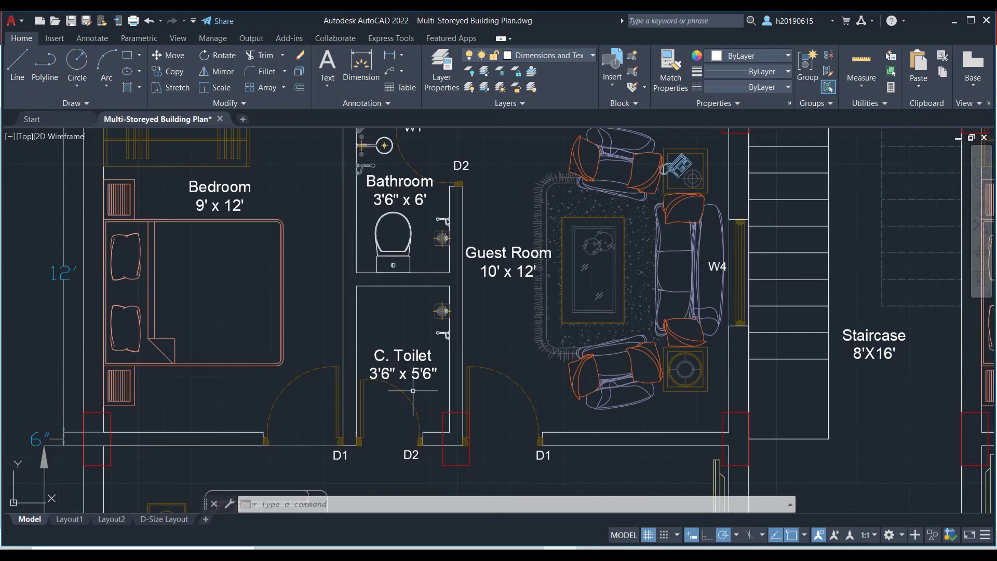
scroll(413, 390, down, 3)
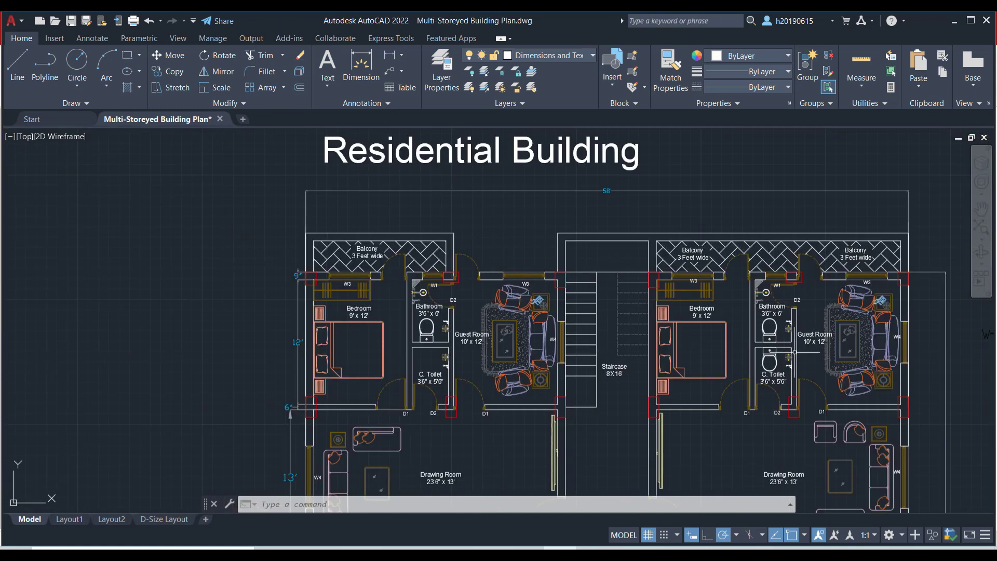
scroll(795, 353, up, 2)
scroll(800, 358, down, 2)
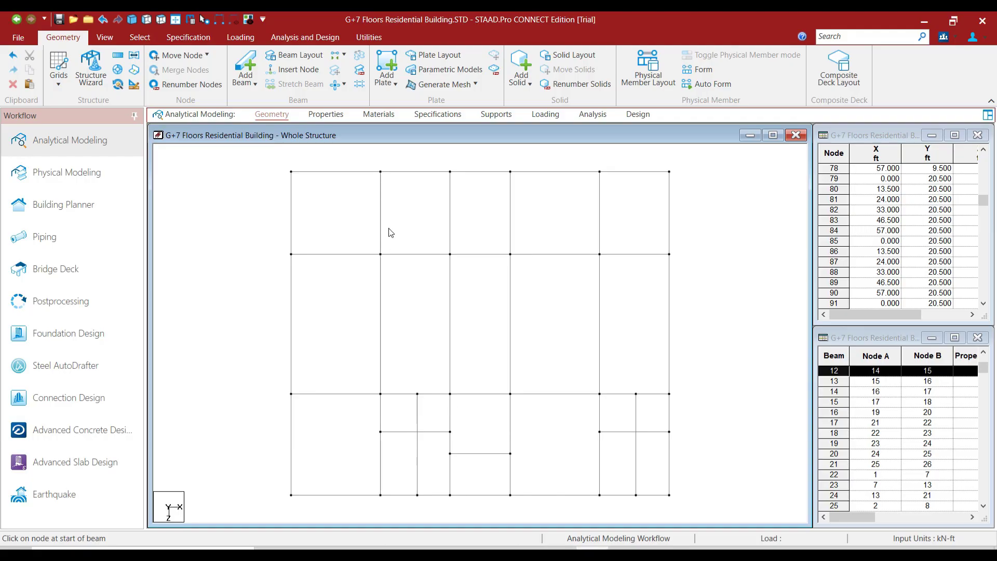
In STAAD.Pro, copy the two rear-bay beams on the bedroom–guest room grid lines -4 ft along X and clear the selection
click(381, 224)
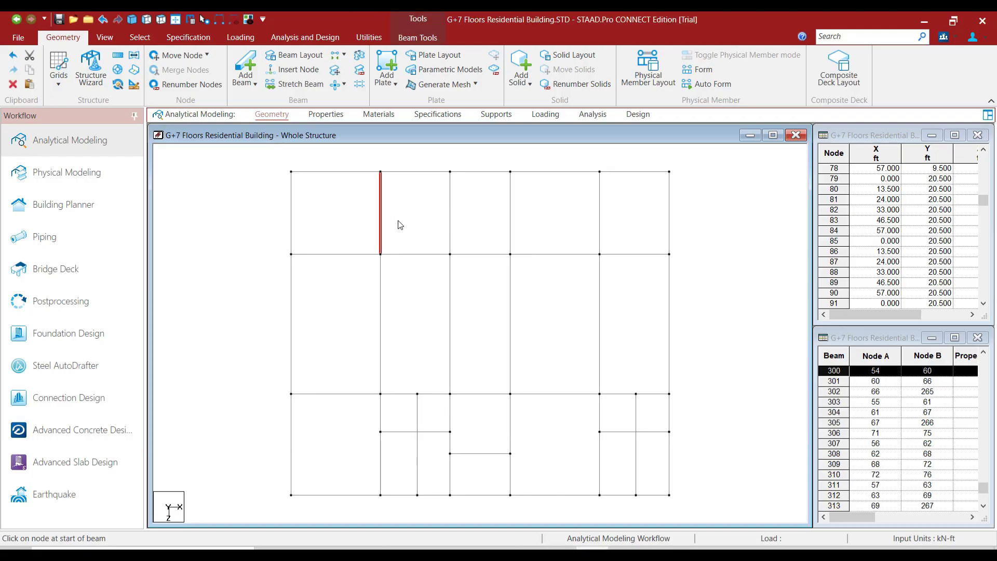
ctrl+click(600, 220)
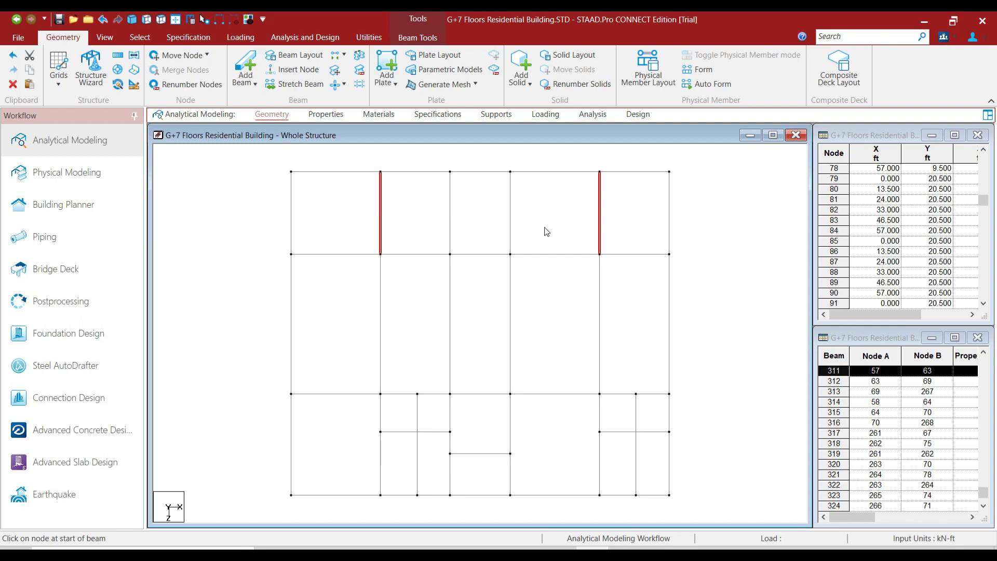
key(ctrl+v)
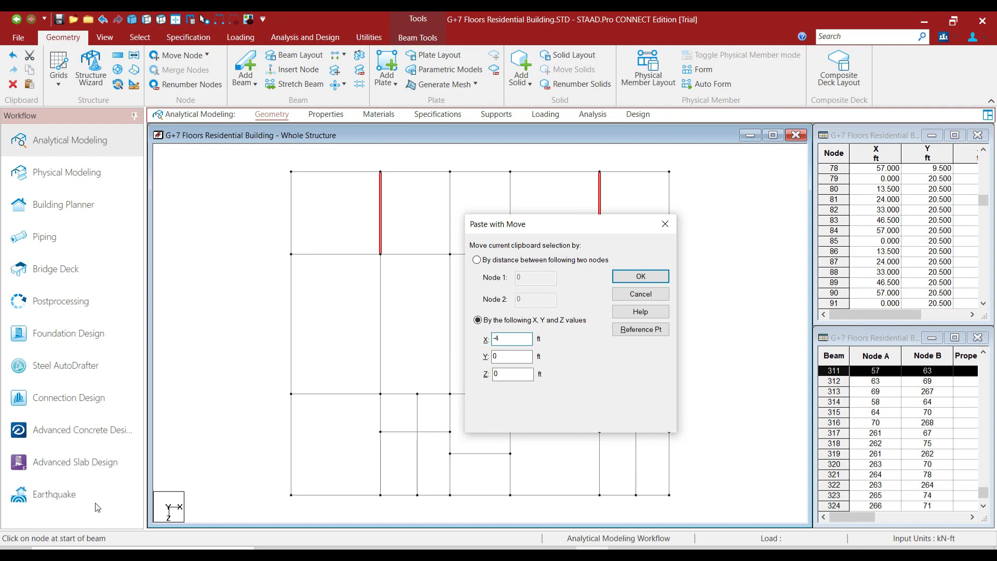
click(641, 279)
click(540, 341)
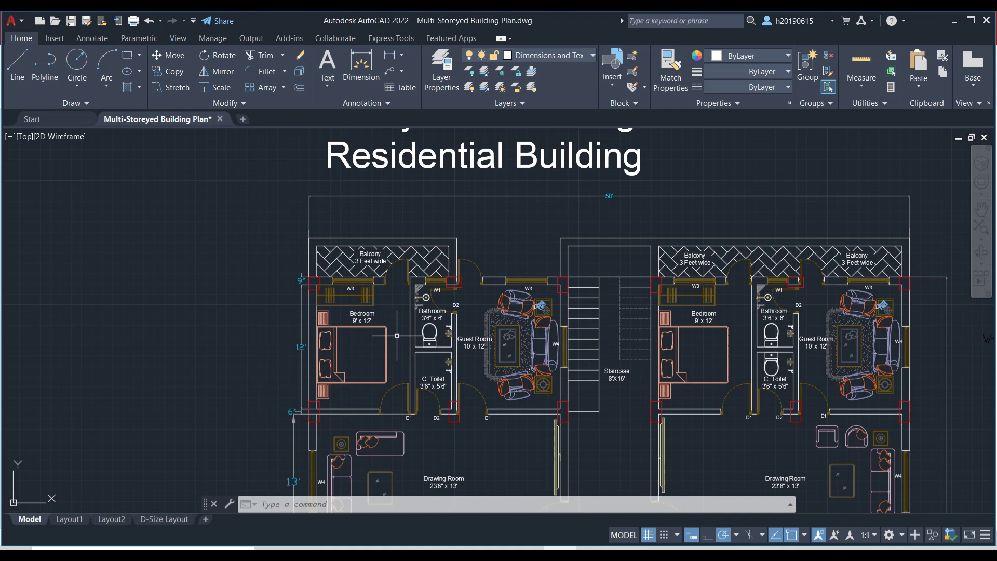
Switch to the AutoCAD plan and examine the wall separating the small bathroom from the C. Toilet in both flats
scroll(405, 337, up, 2)
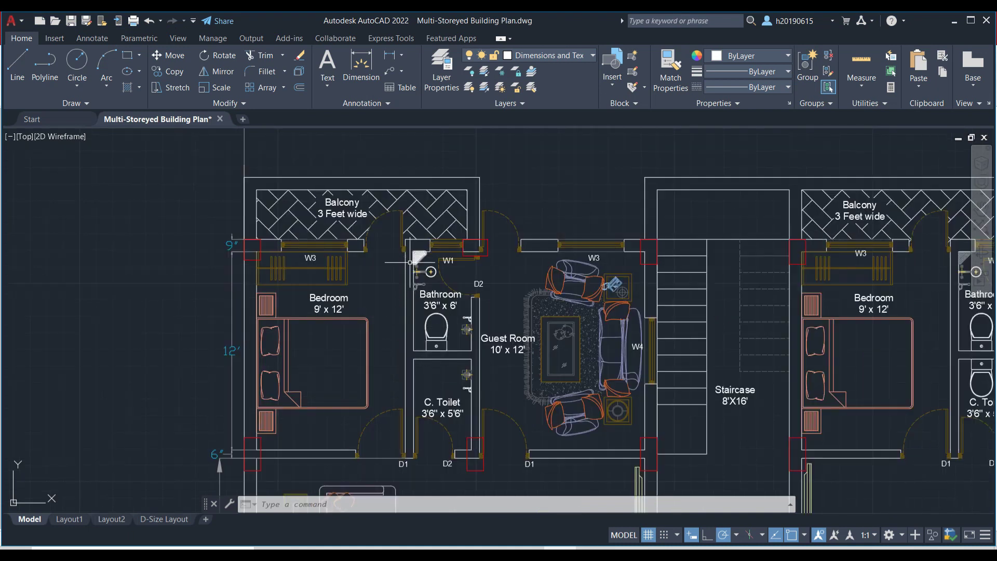
scroll(503, 434, down, 4)
scroll(676, 386, up, 4)
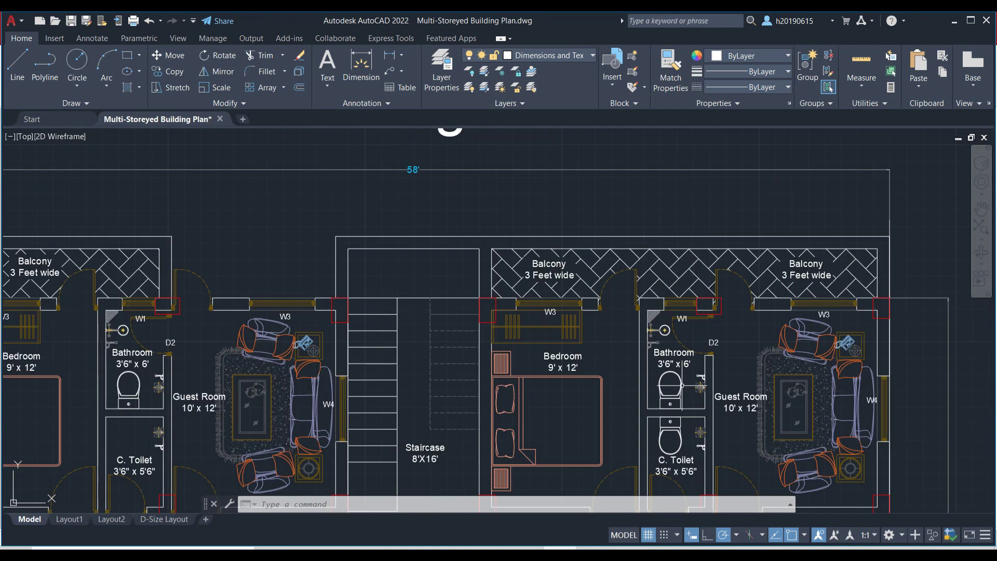
scroll(652, 337, down, 4)
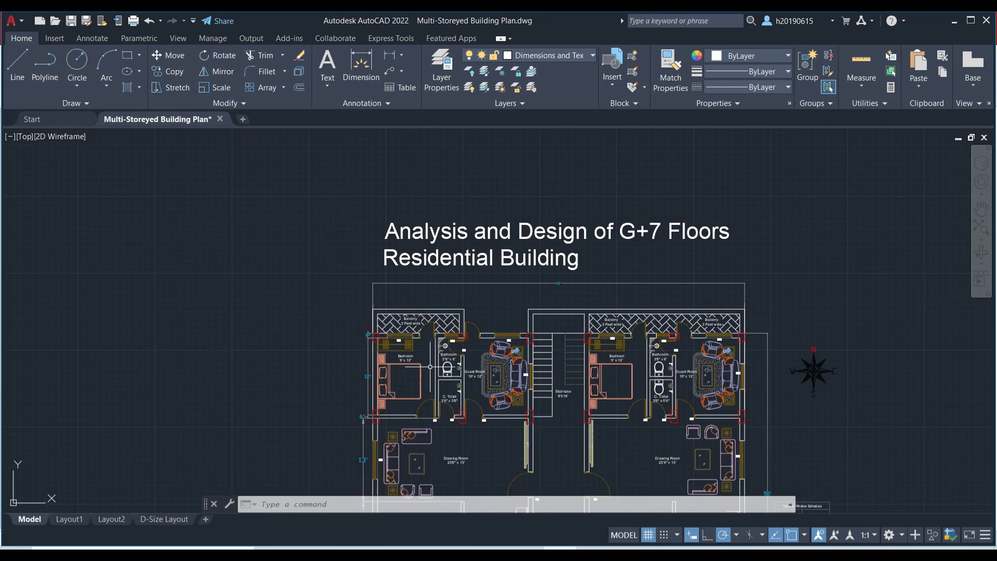
scroll(430, 367, up, 3)
scroll(559, 370, up, 3)
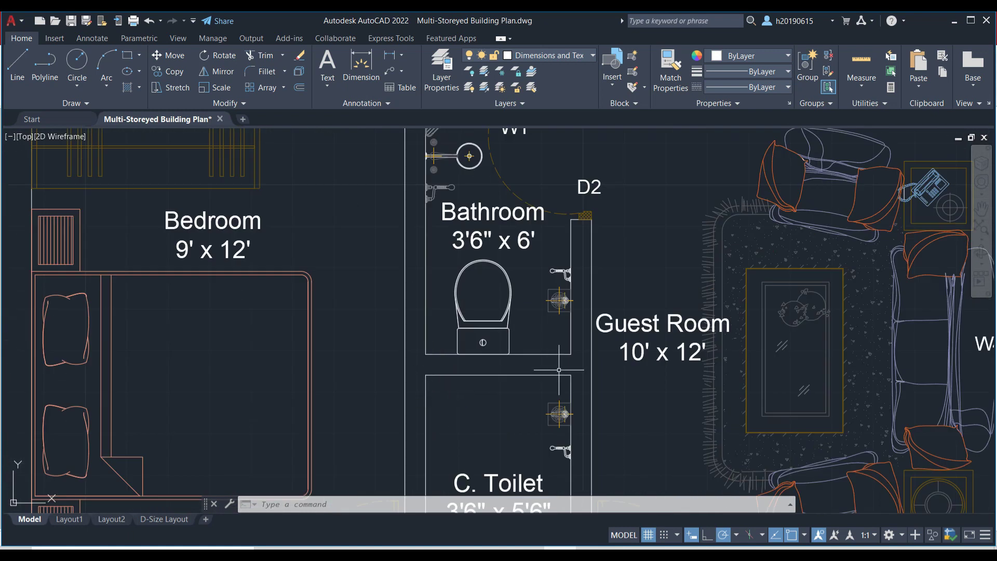
scroll(472, 361, down, 4)
scroll(472, 362, up, 4)
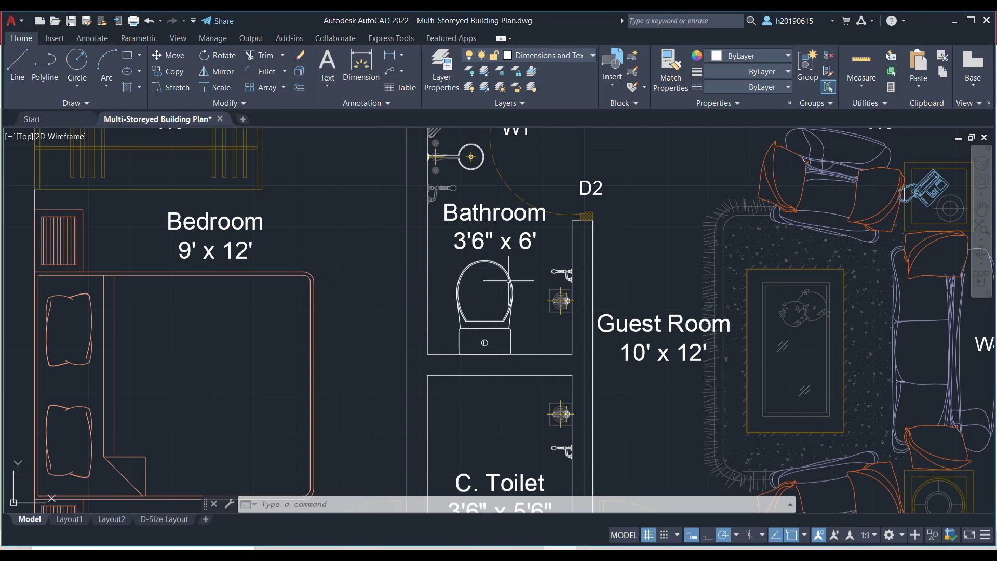
scroll(508, 280, down, 4)
Examine the extents and widths of the rear balconies beside the bedrooms and guest rooms, and their outer walls around the staircase
scroll(559, 338, down, 2)
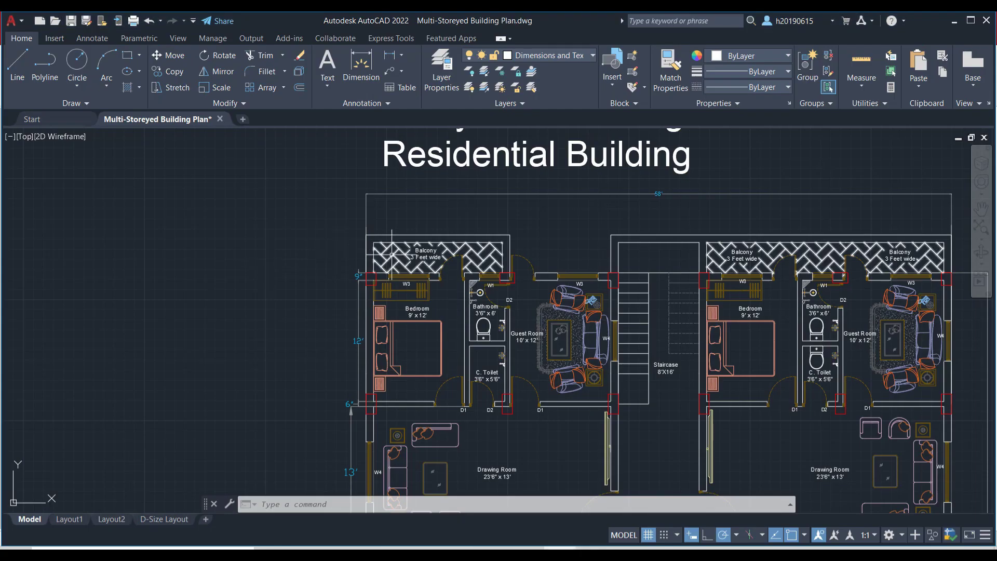
scroll(377, 260, up, 3)
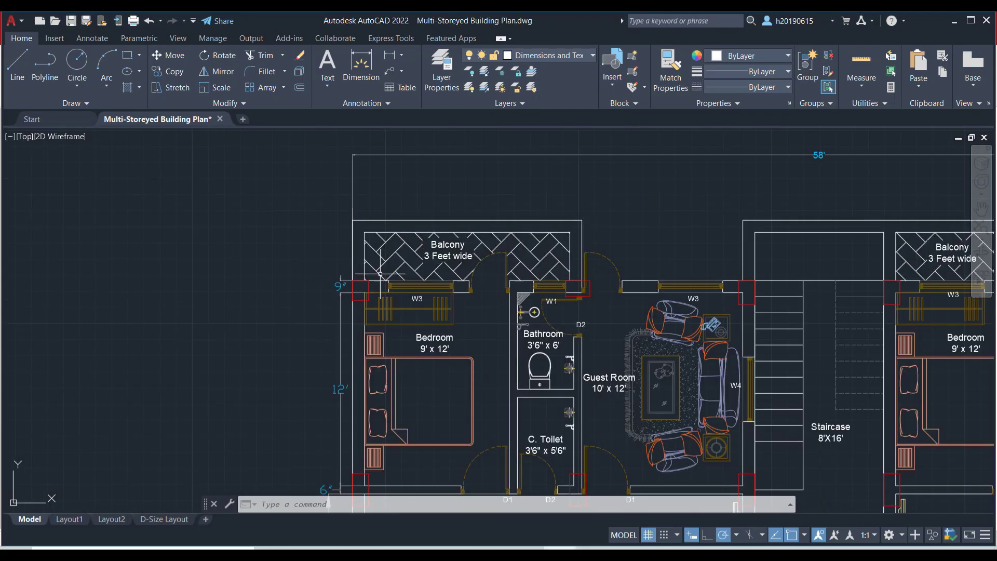
scroll(376, 267, up, 2)
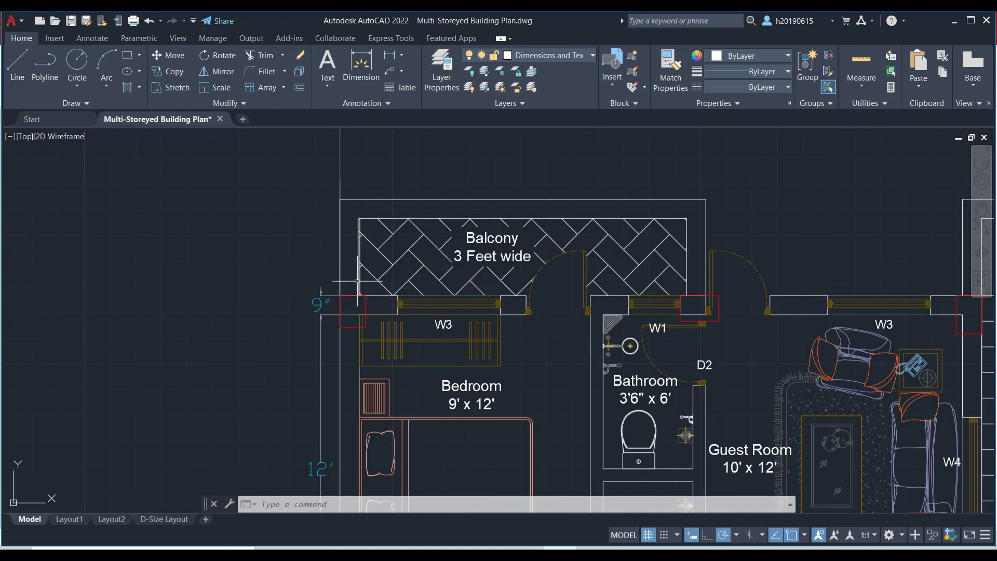
scroll(357, 281, up, 1)
scroll(354, 286, down, 1)
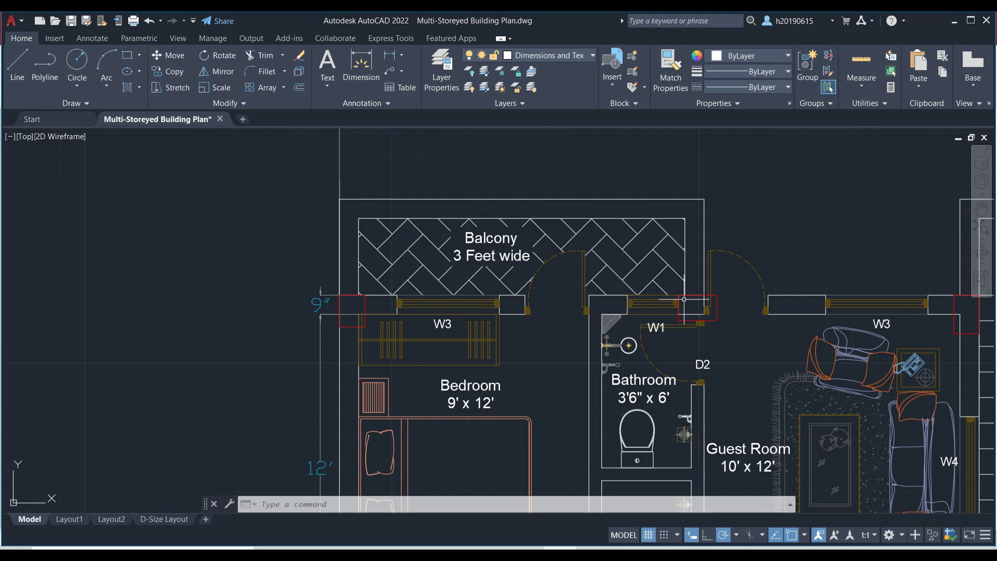
scroll(694, 237, down, 4)
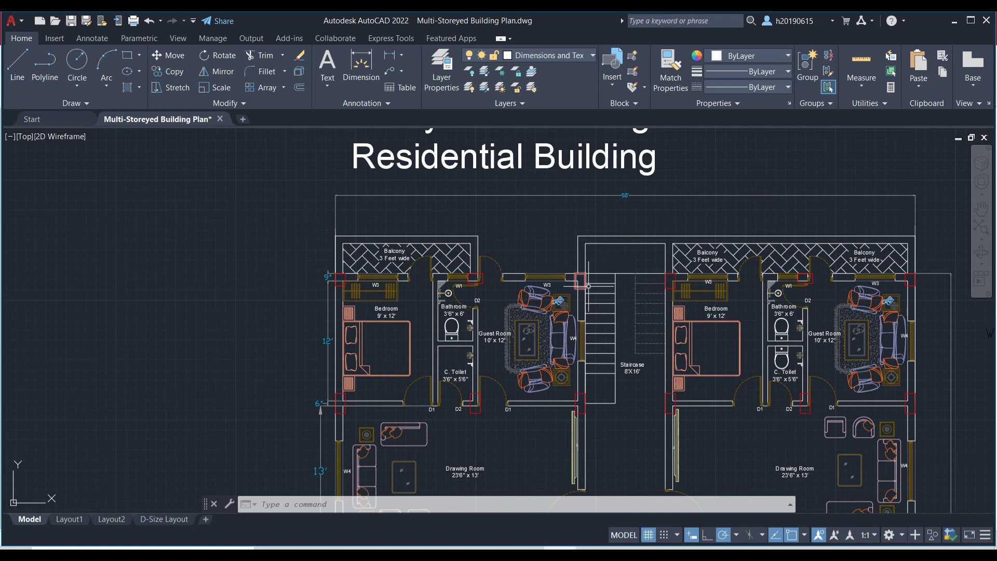
scroll(578, 279, up, 4)
scroll(578, 279, down, 5)
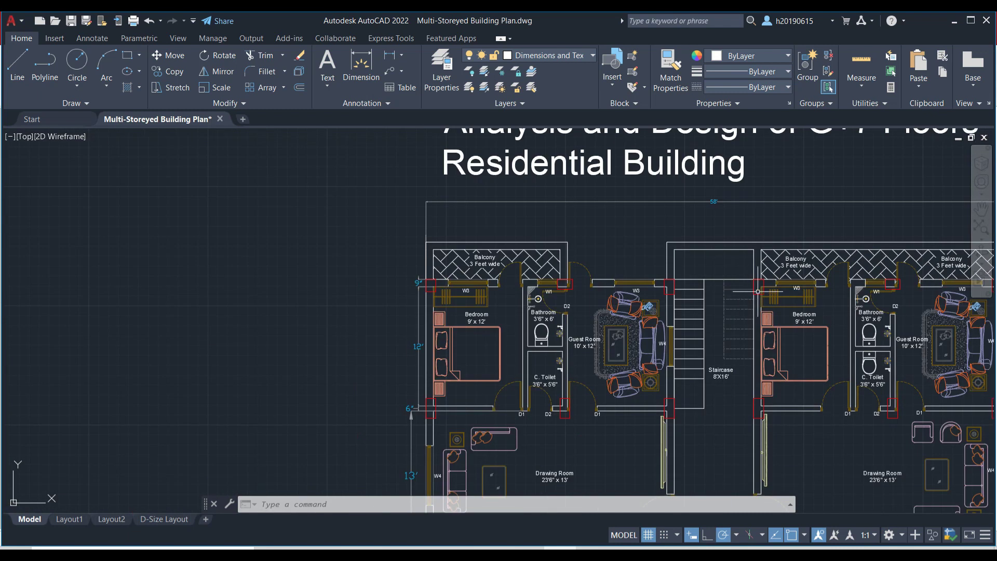
middle_drag(670, 270, 569, 286)
scroll(631, 275, up, 2)
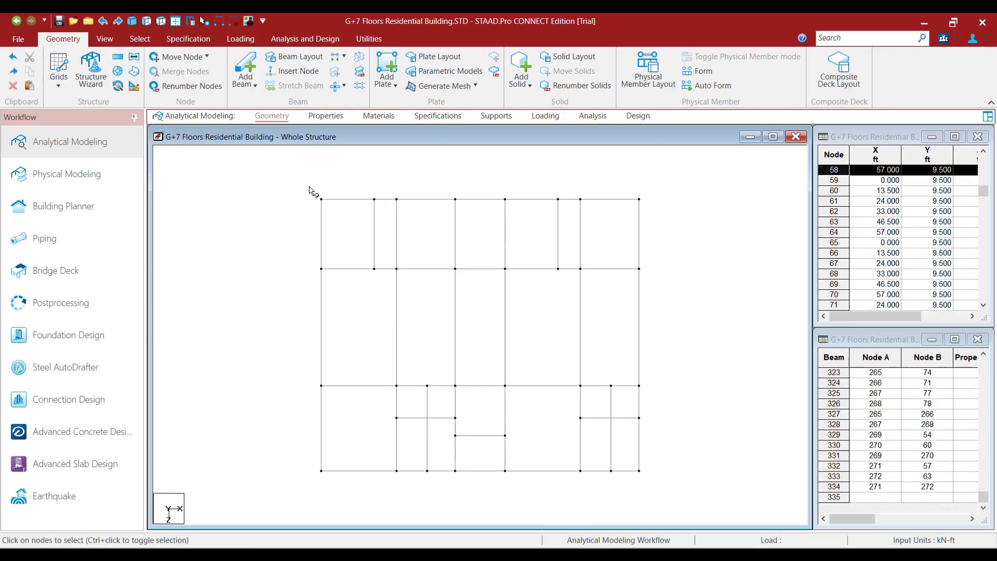
In STAAD.Pro, copy the rear-edge nodes at X = 0, 13.5, 24, 33 and 57 ft by -3 ft along Z with linked steps
drag(328, 212, 329, 211)
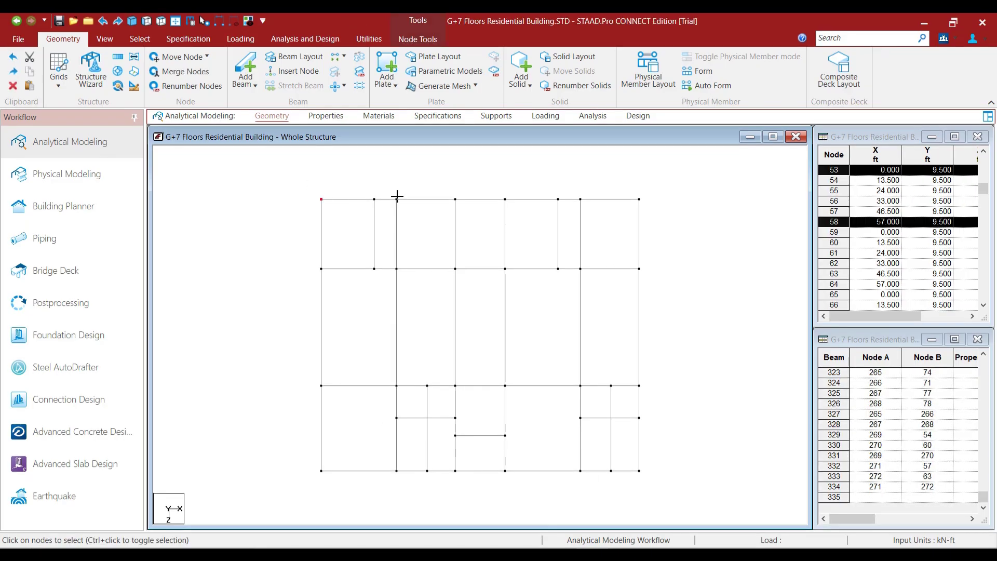
ctrl+drag(404, 209, 516, 210)
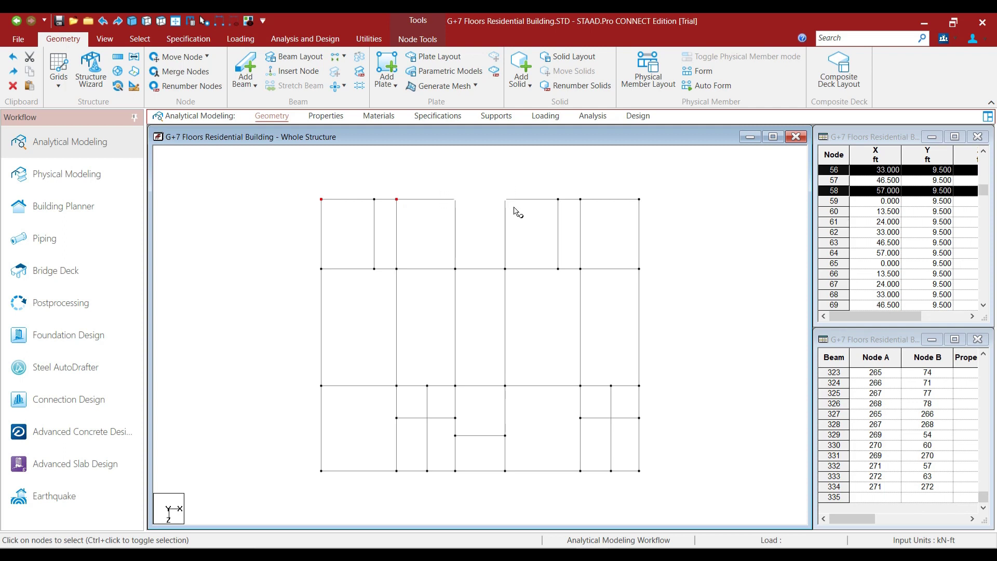
ctrl+drag(656, 208, 661, 213)
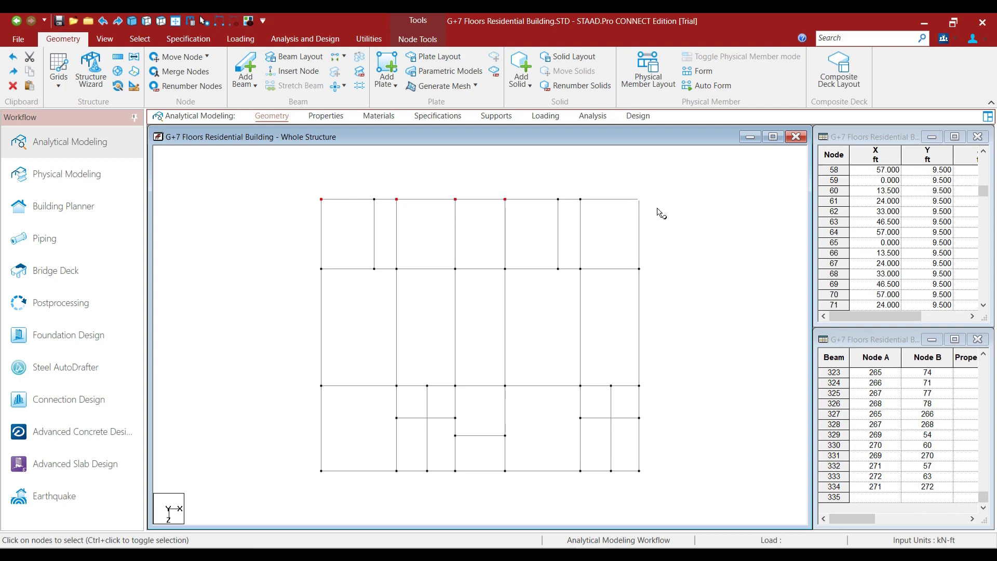
click(119, 58)
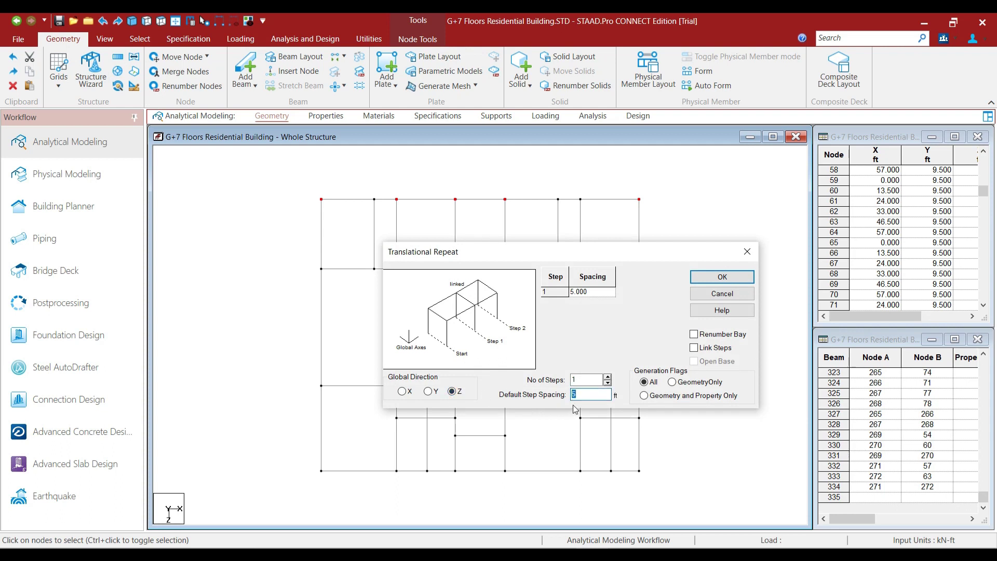
text(-3)
click(714, 279)
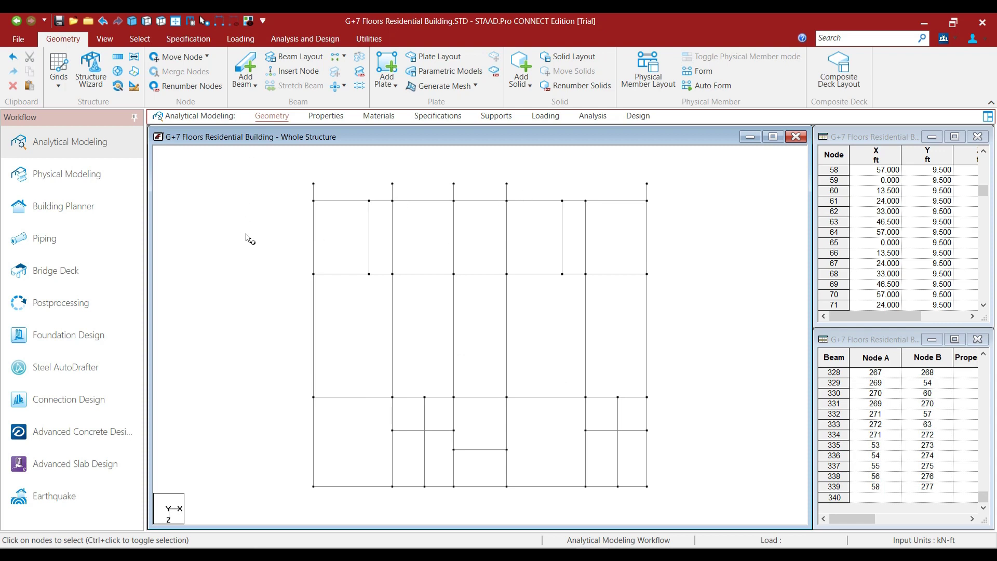
Add a beam along X between the free ends of the first two rear balcony stubs
click(246, 65)
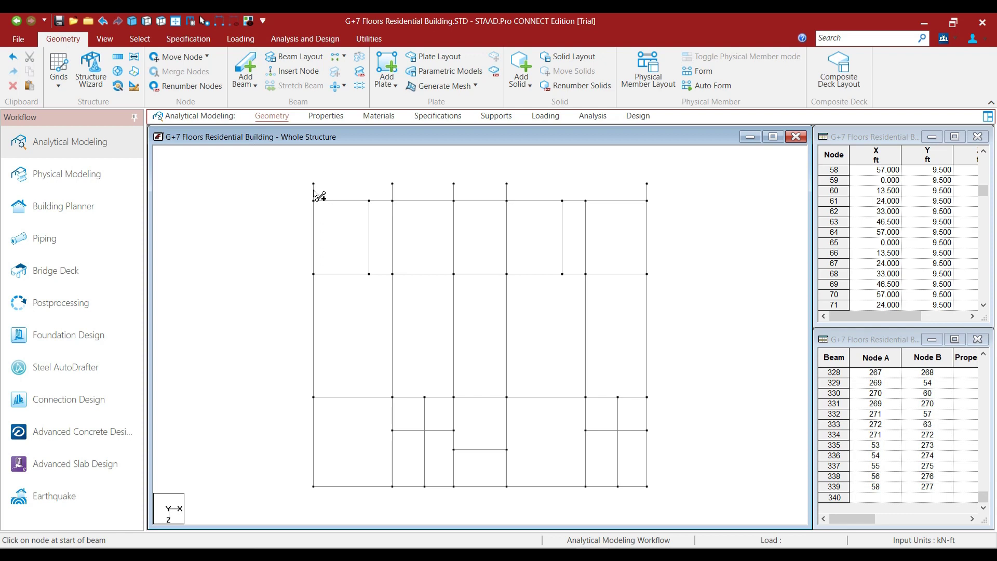
click(314, 184)
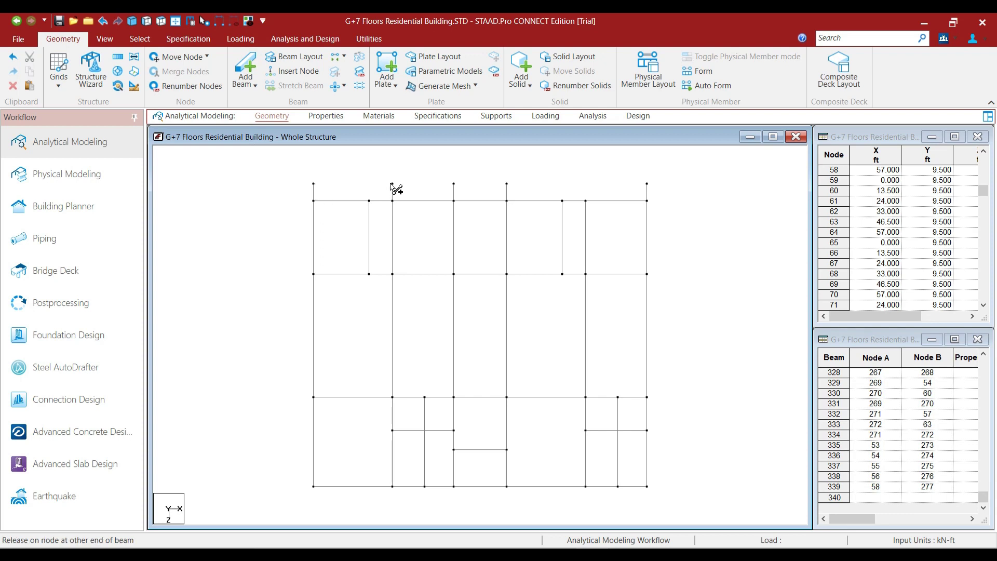
click(392, 183)
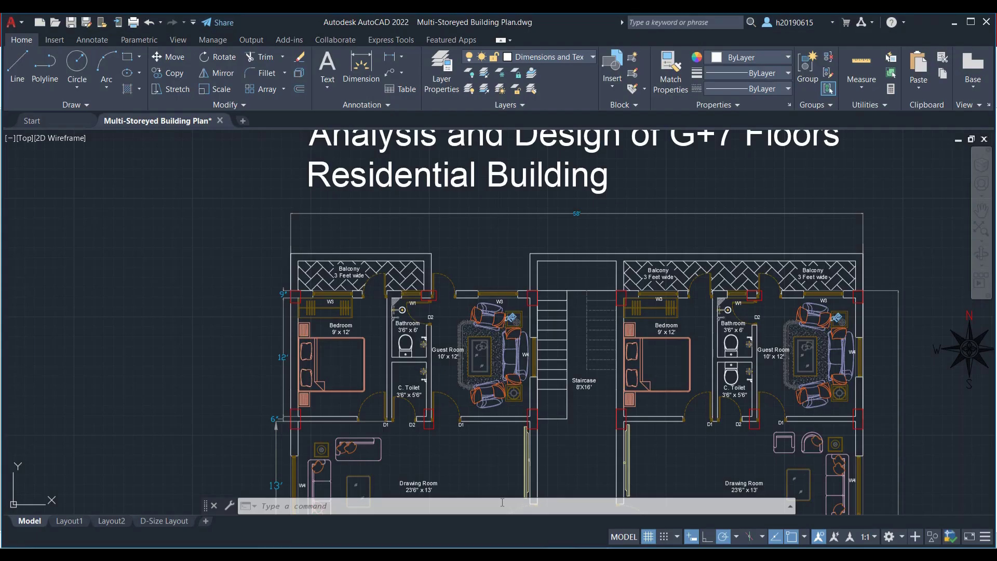
Check the rear balcony layout in the AutoCAD plan and, in STAAD.Pro, add the beam joining the third through last rear stub ends
scroll(372, 347, up, 3)
scroll(286, 221, down, 4)
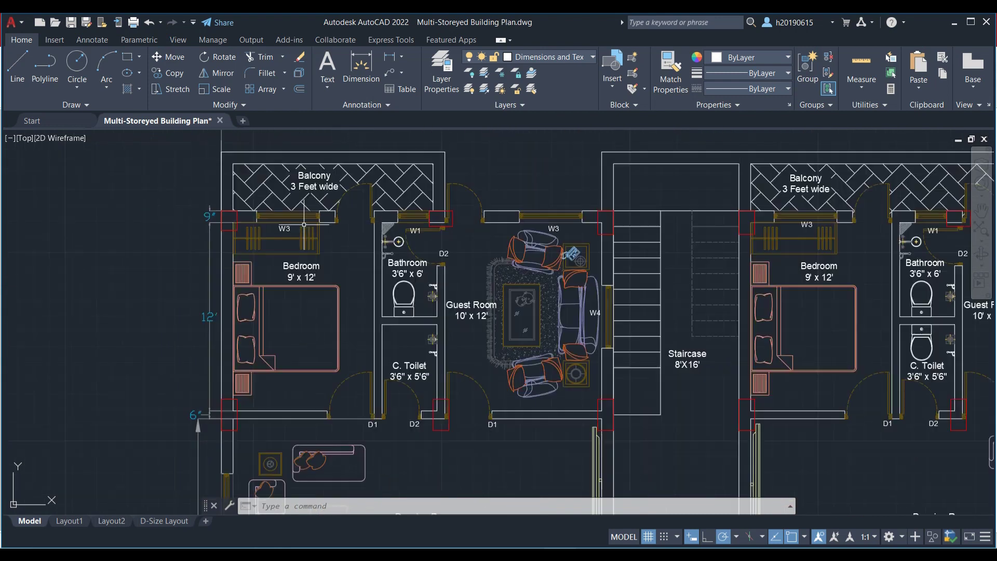
key(alt+Tab)
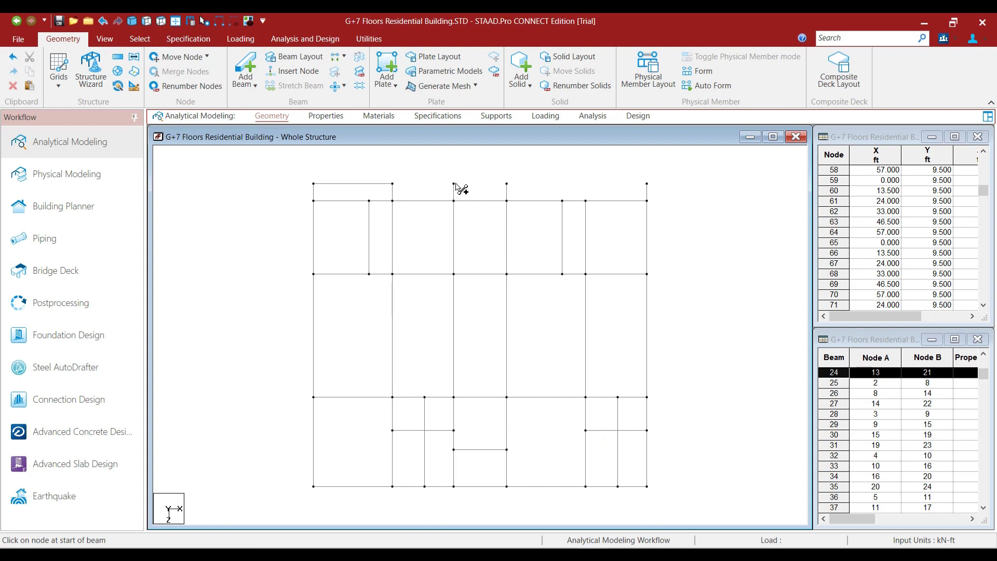
drag(455, 183, 647, 184)
scroll(582, 333, down, 4)
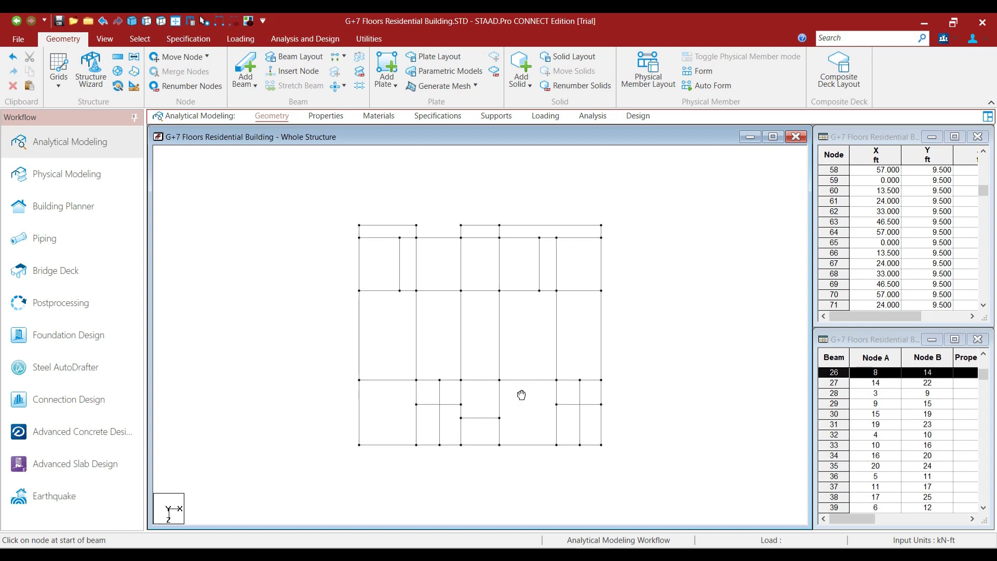
mouse_move(521, 395)
middle_down()
mouse_move(516, 349)
mouse_move(513, 383)
middle_up()
Switch to the AutoCAD plan and examine the width and extents of the front balconies outside the master bedrooms in both flats
key(alt+Tab)
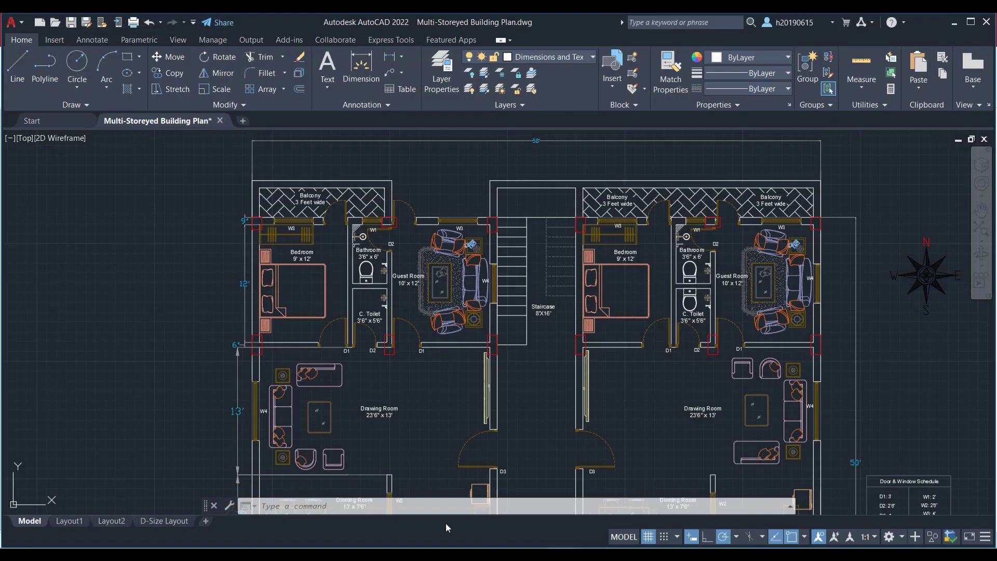
scroll(381, 374, down, 3)
scroll(382, 374, up, 4)
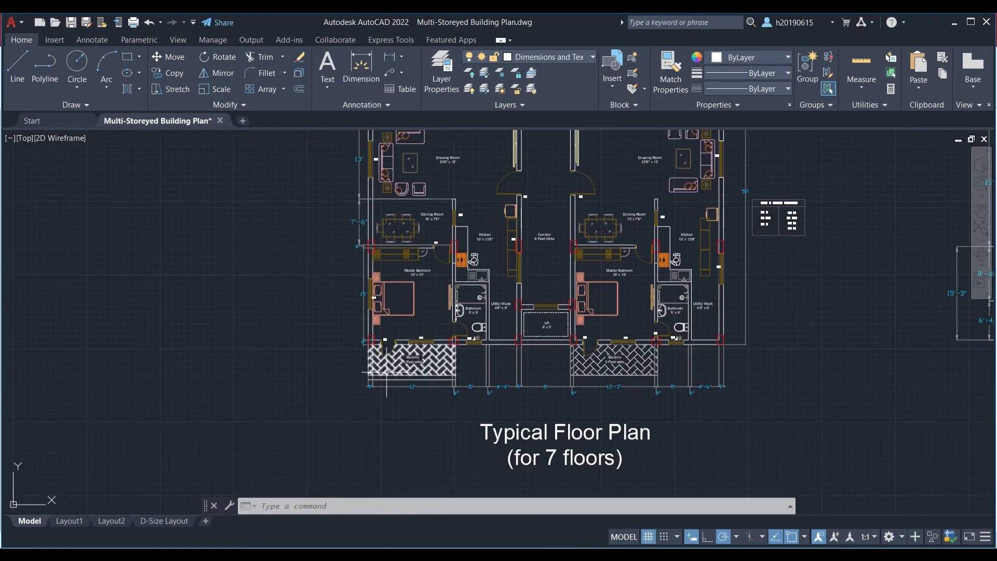
scroll(381, 374, up, 2)
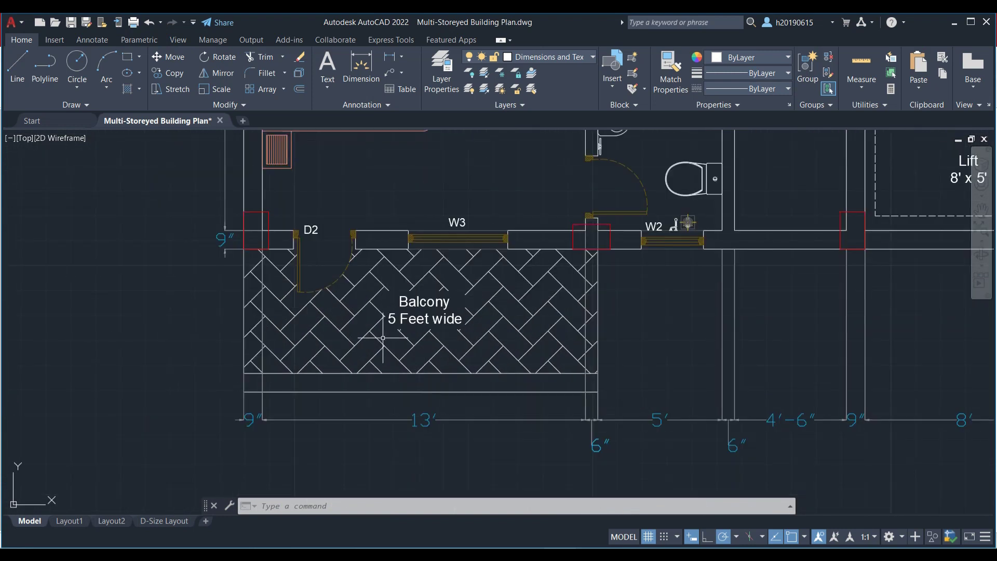
scroll(385, 363, up, 2)
scroll(386, 353, down, 4)
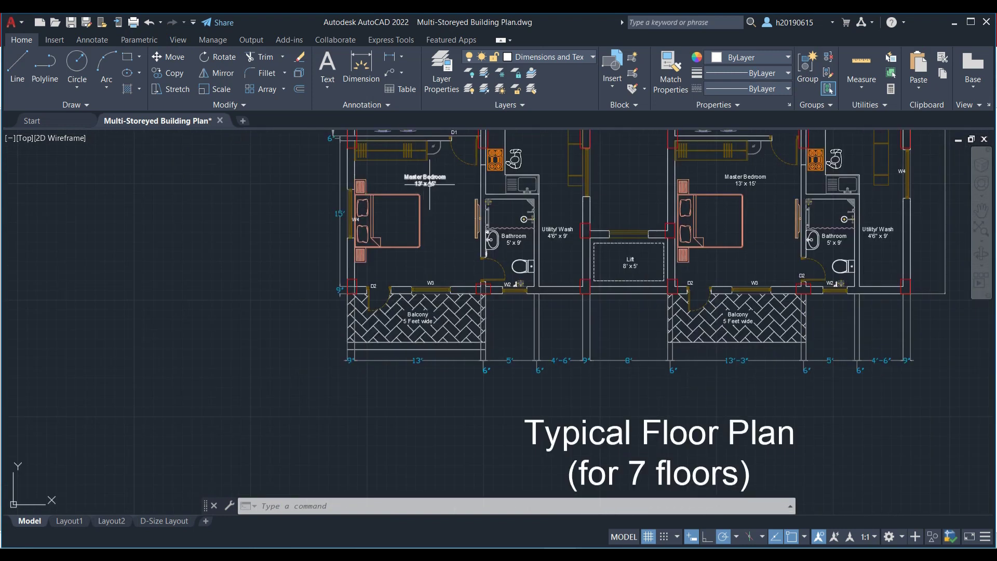
scroll(743, 185, up, 6)
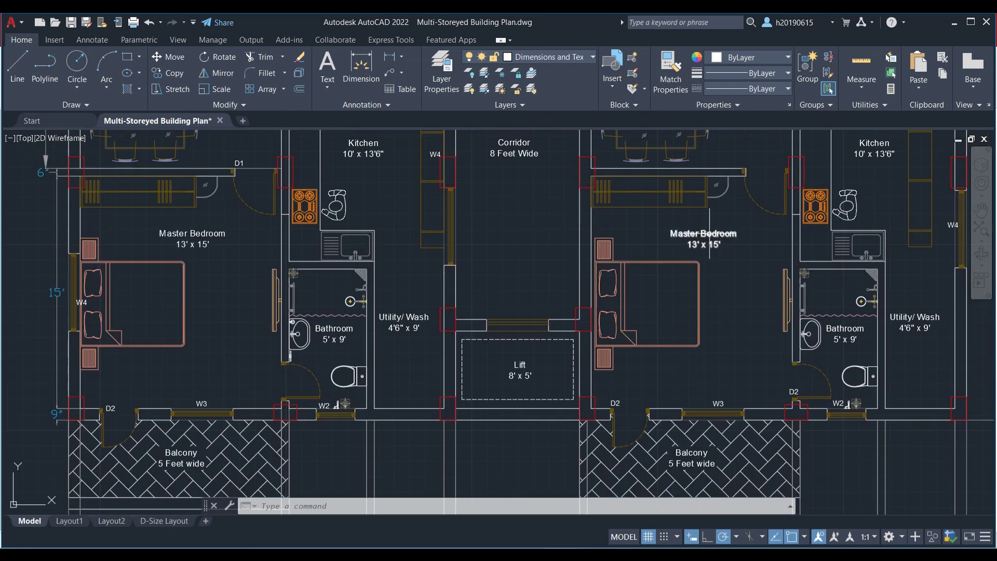
scroll(699, 250, down, 5)
scroll(375, 373, up, 4)
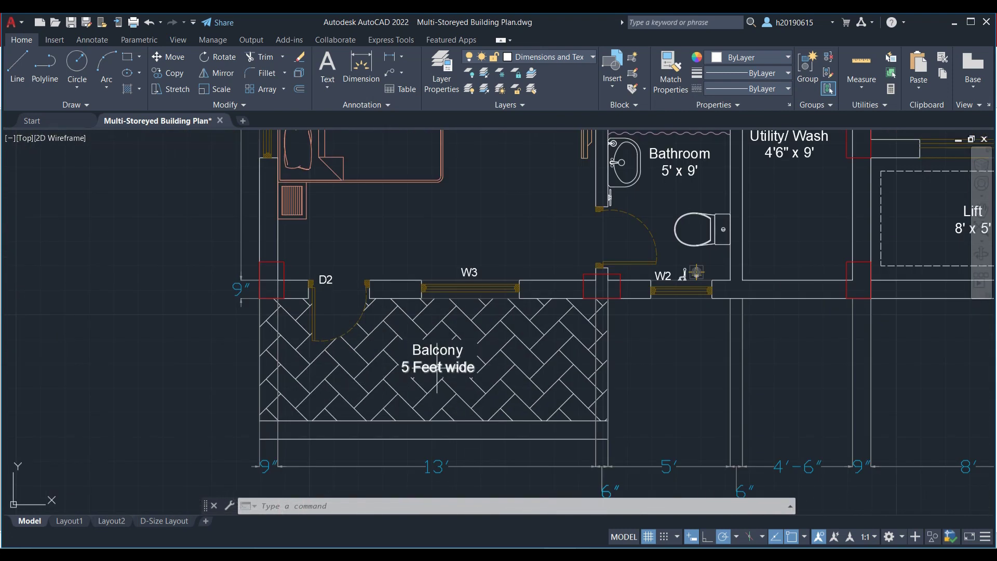
scroll(416, 373, down, 5)
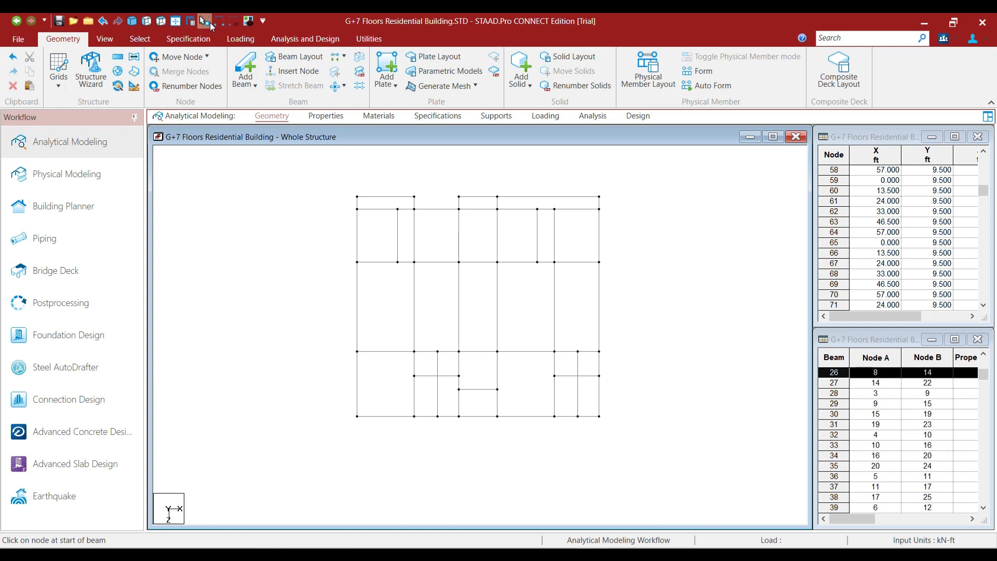
In STAAD.Pro, copy the front-edge nodes at both sides of each master bedroom 5 ft along Z with linked steps
key(Escape)
drag(353, 410, 428, 435)
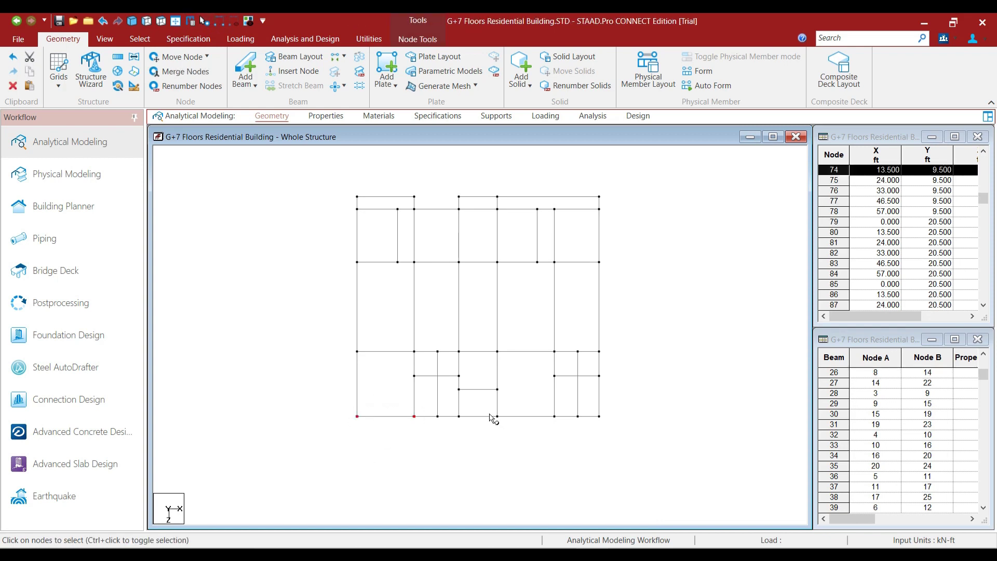
drag(565, 425, 565, 426)
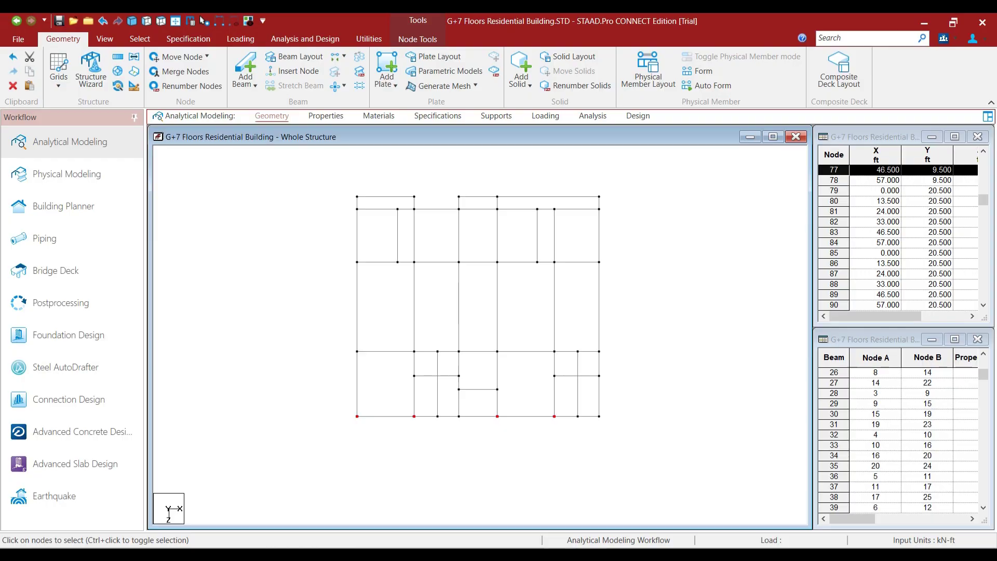
click(117, 58)
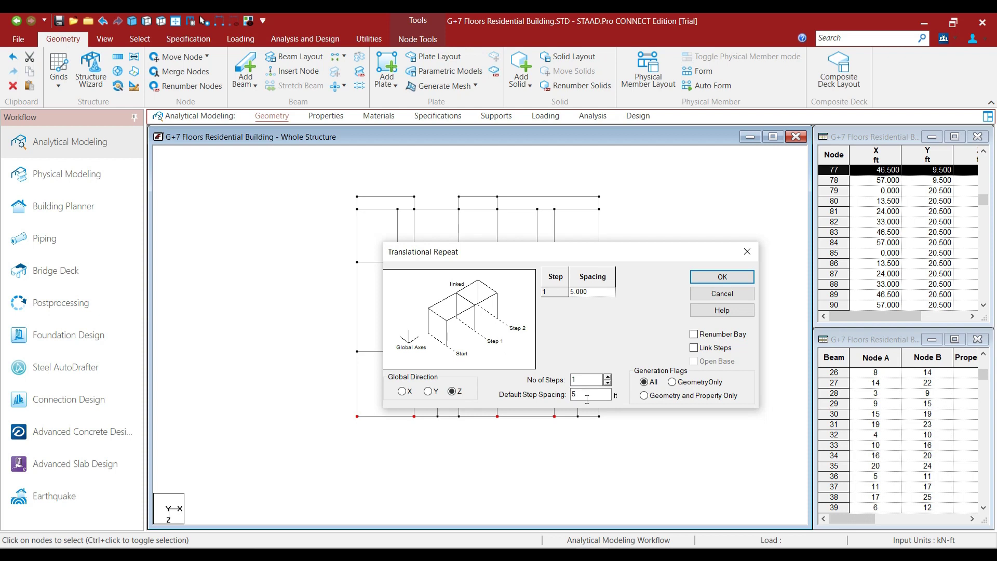
click(694, 348)
click(722, 276)
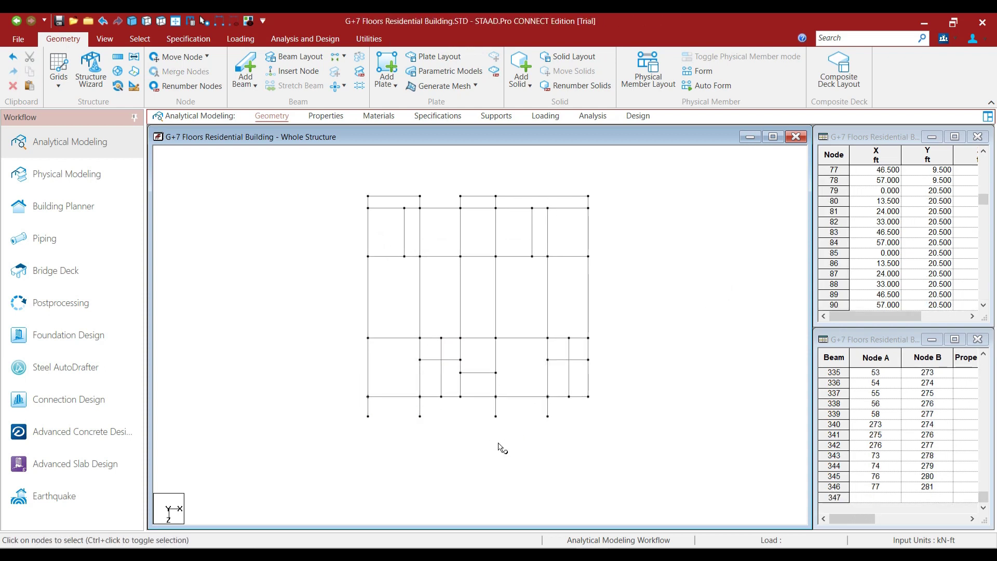
click(240, 39)
click(63, 38)
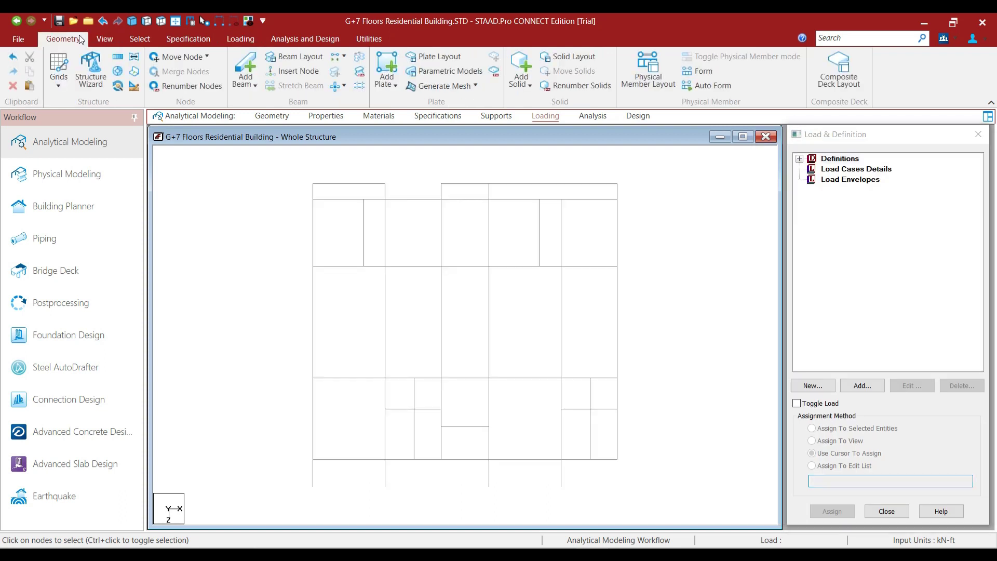
click(276, 119)
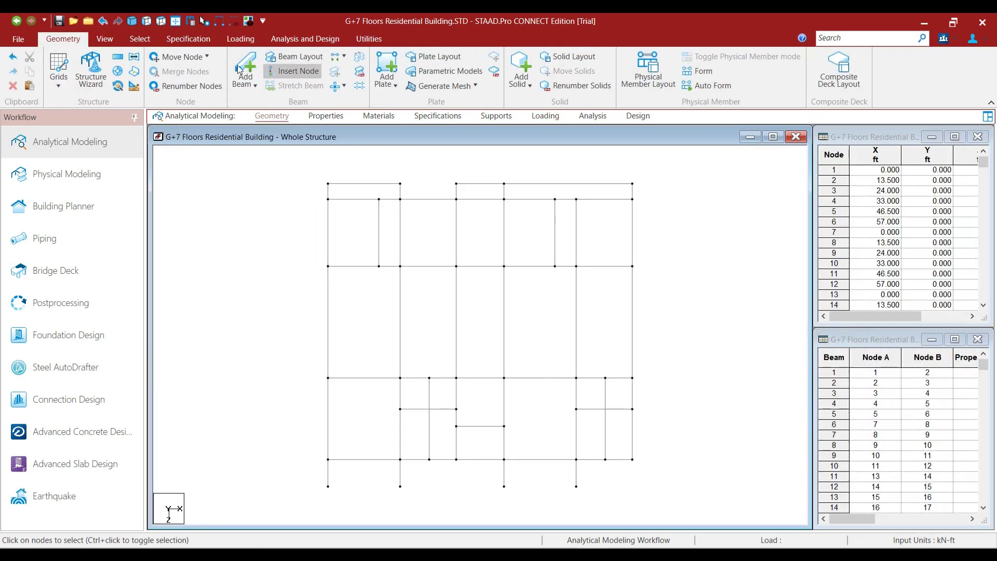
Add a beam along X between the free ends of each pair of front balcony stubs
click(239, 69)
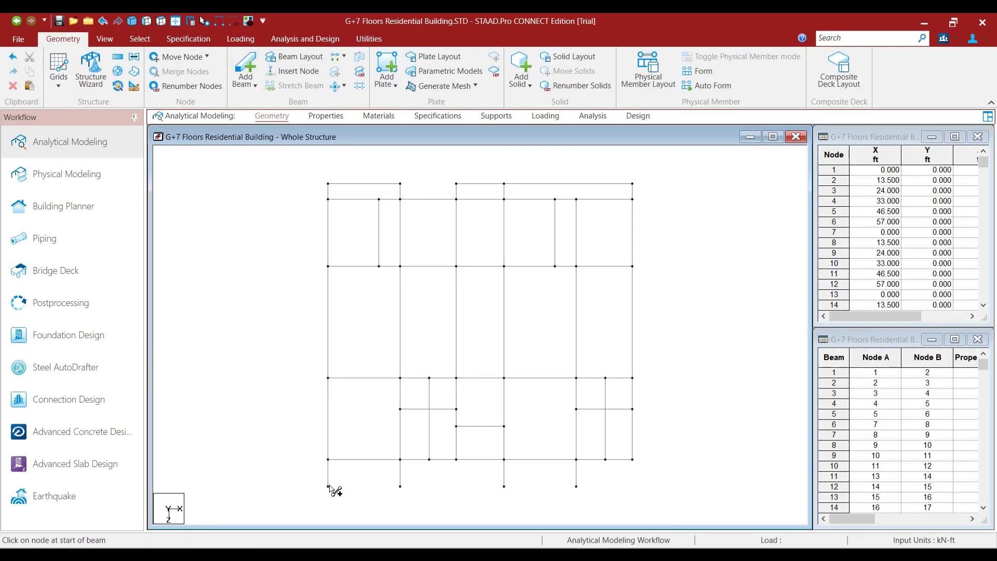
click(328, 486)
click(400, 486)
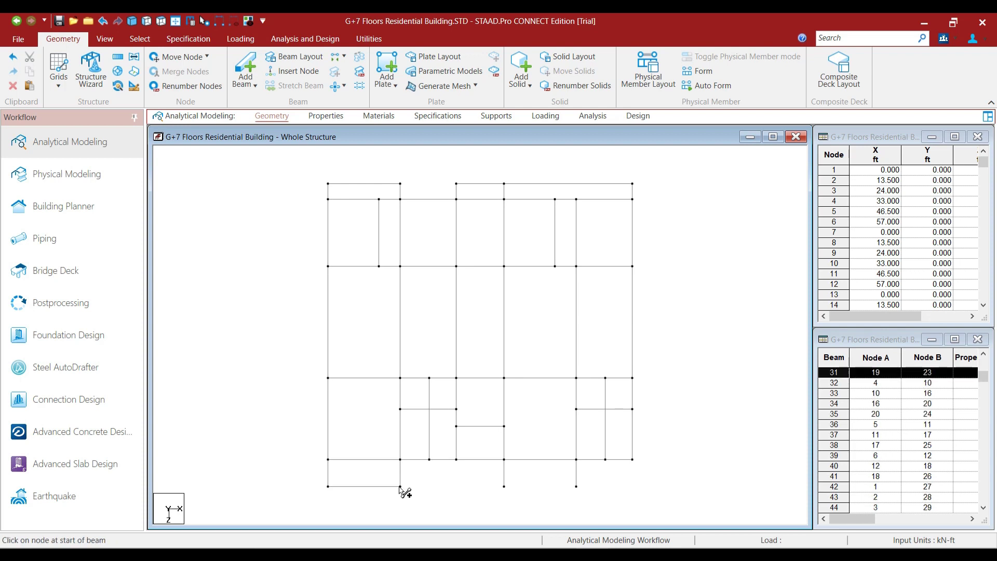
click(503, 486)
click(576, 486)
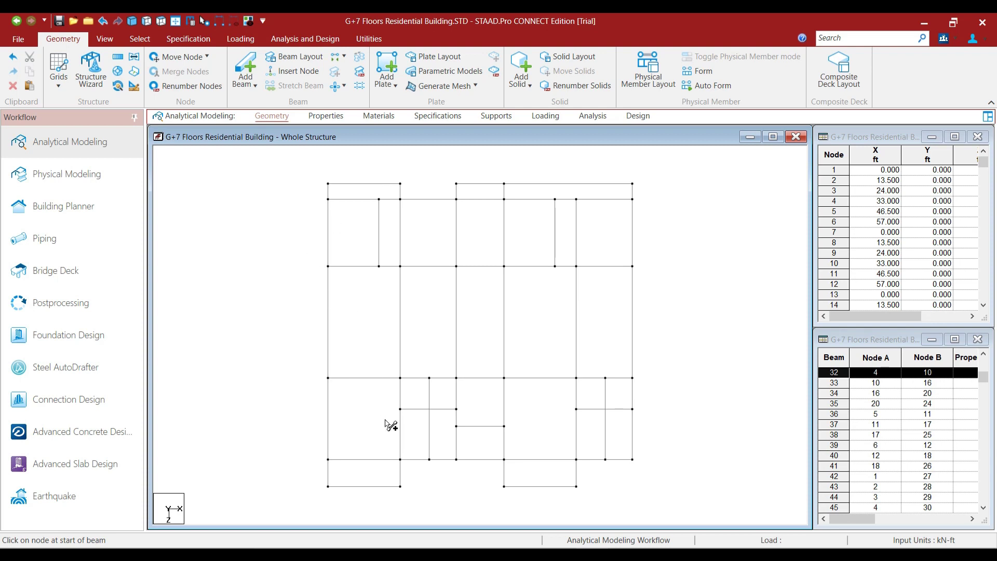
scroll(356, 421, down, 2)
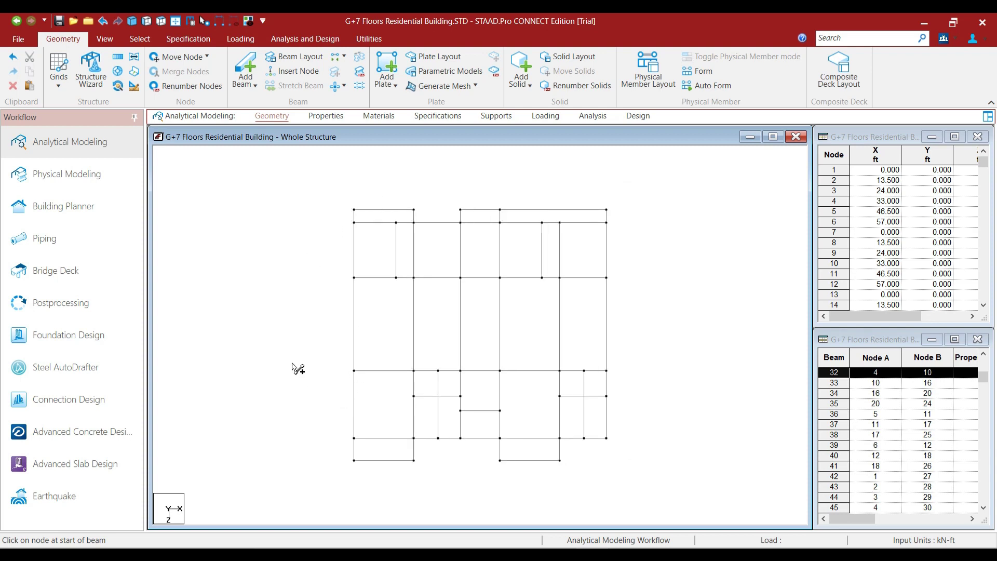
Select all beams on the completed floor level, including the balcony beams, and repeat them along Y in 7 steps of 11 ft without linking steps
scroll(384, 404, down, 2)
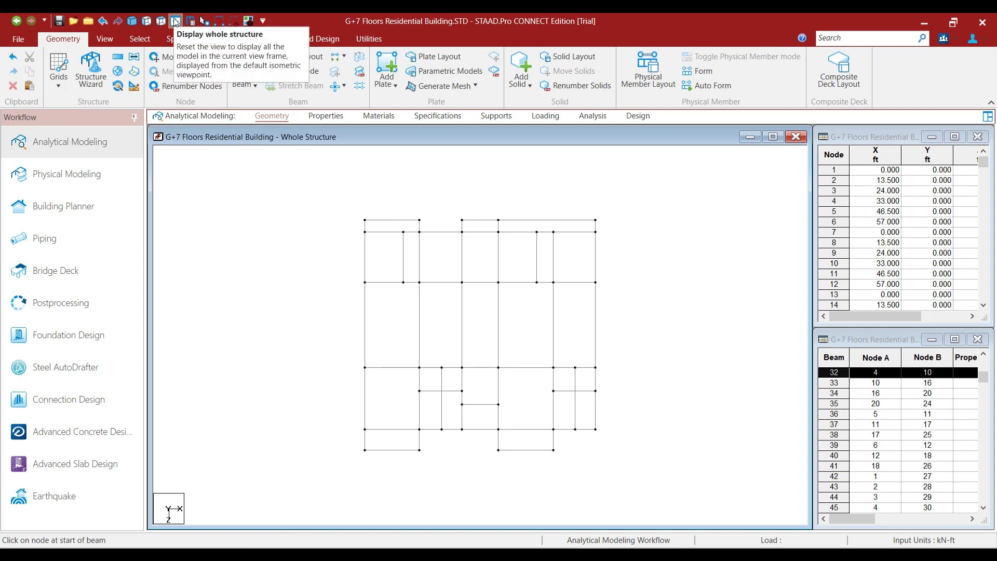
click(176, 21)
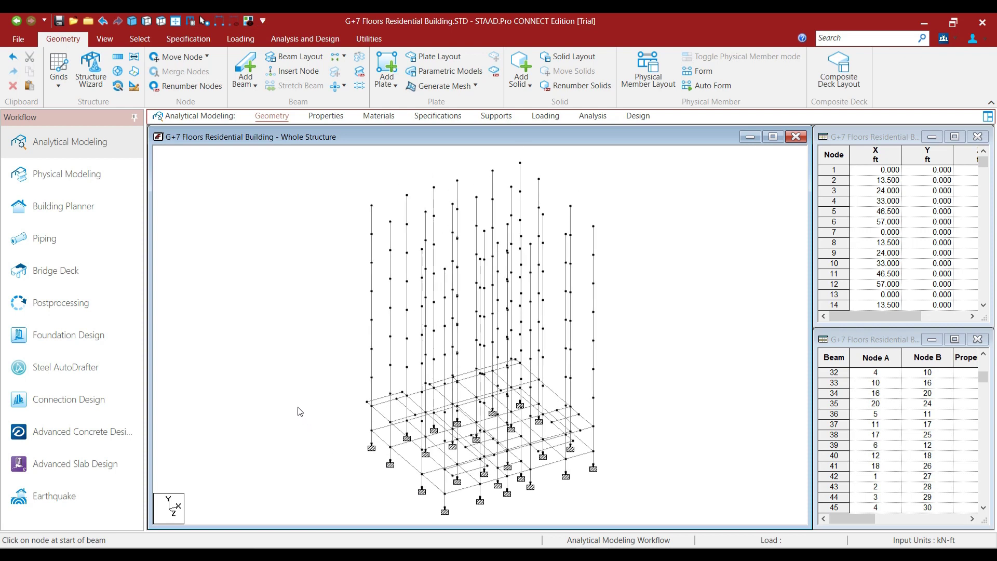
click(147, 21)
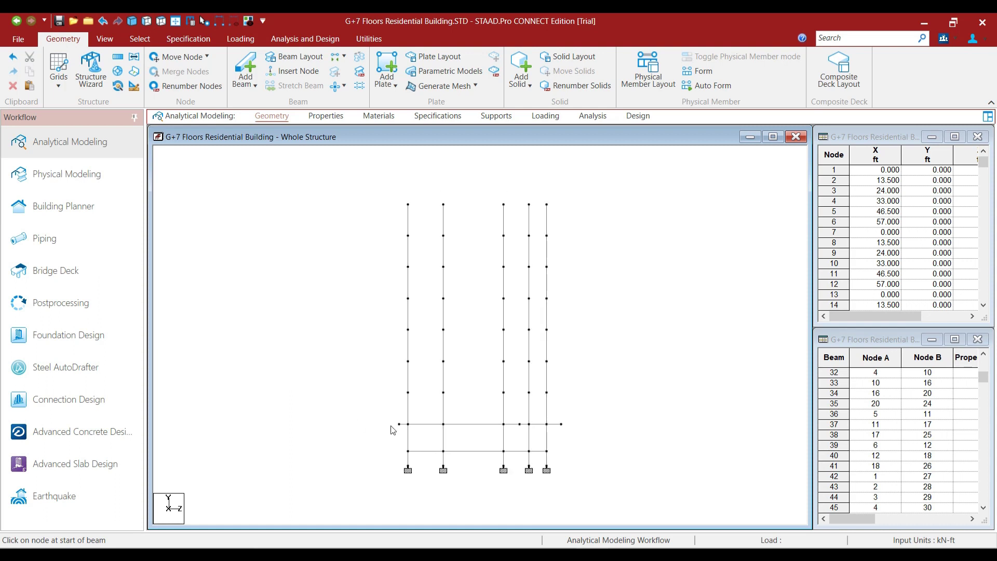
click(399, 424)
click(562, 424)
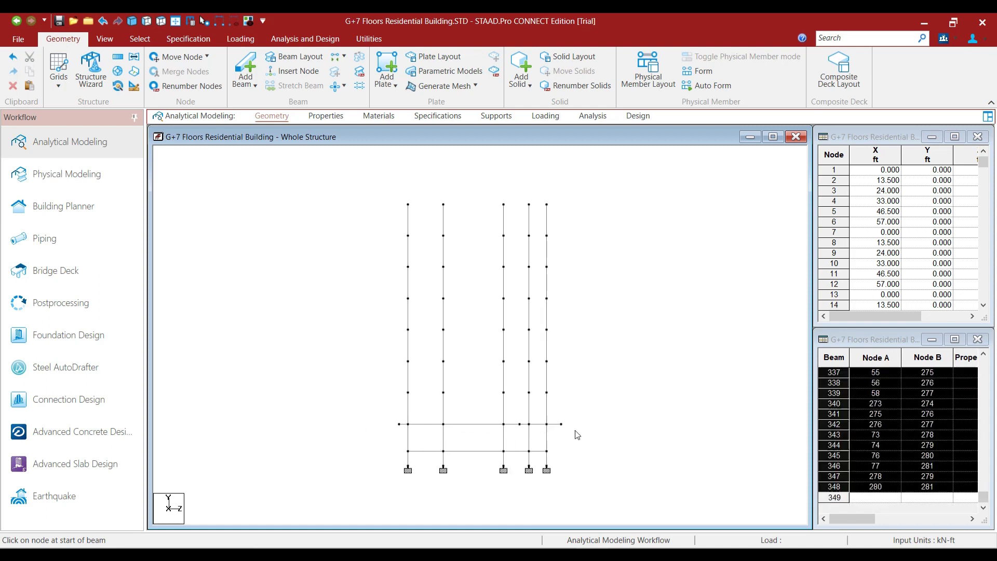
click(132, 21)
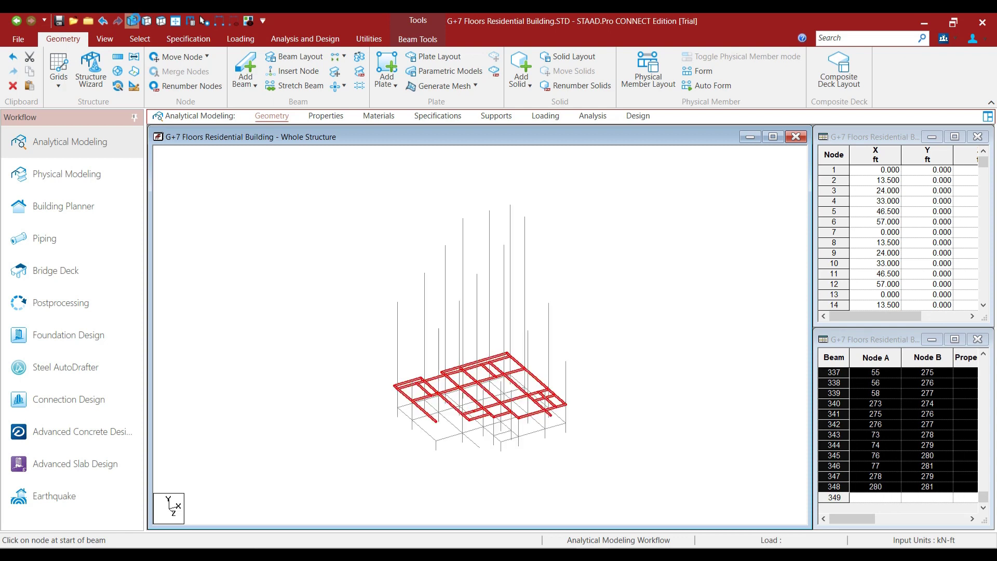
click(118, 61)
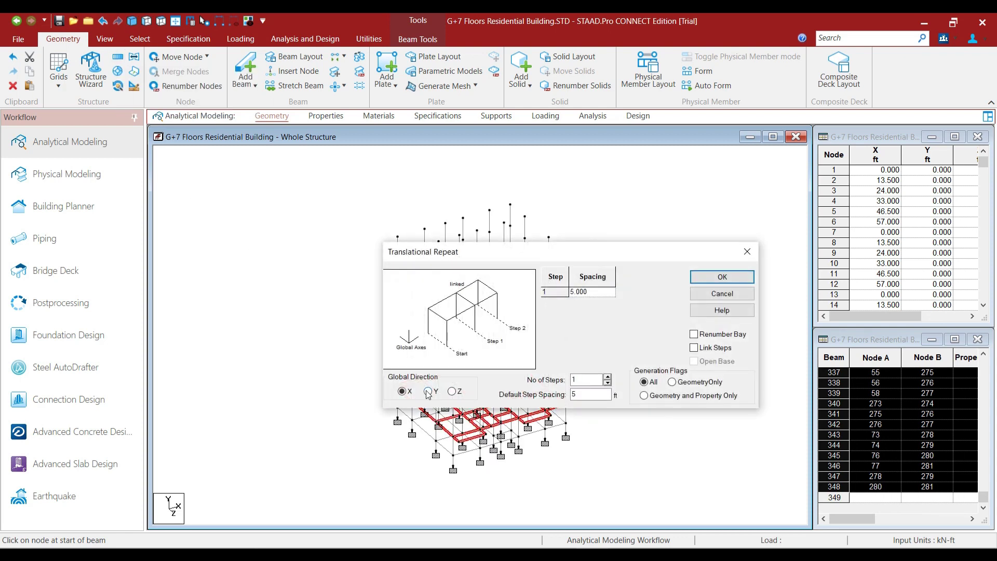
click(428, 391)
double_click(569, 395)
text(11)
double_click(583, 380)
text(7)
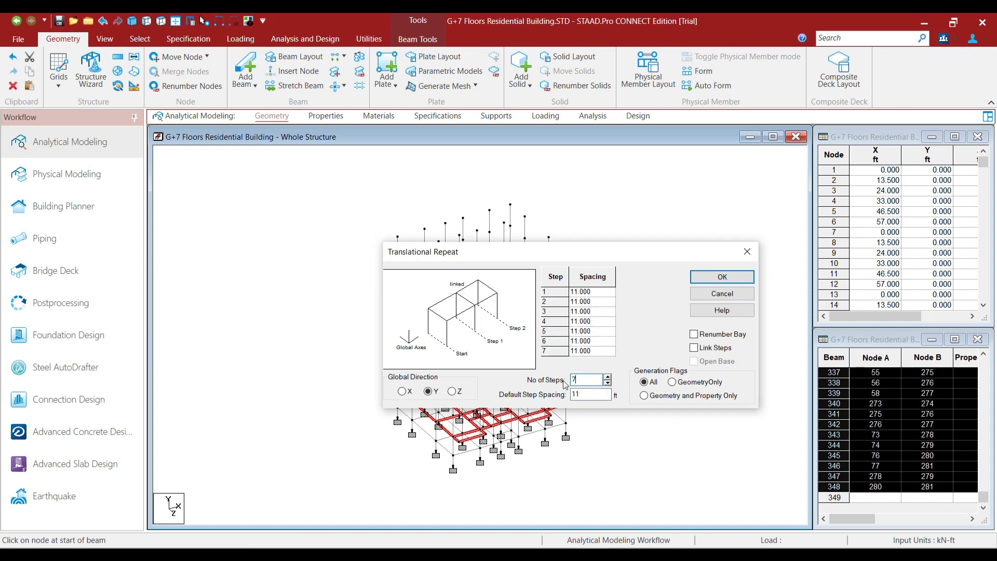
click(706, 281)
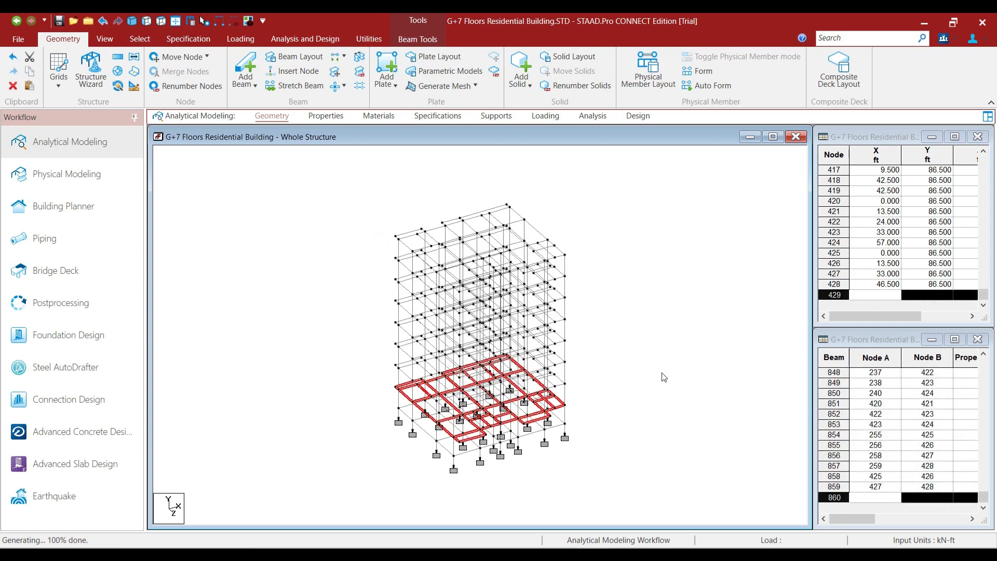
click(342, 327)
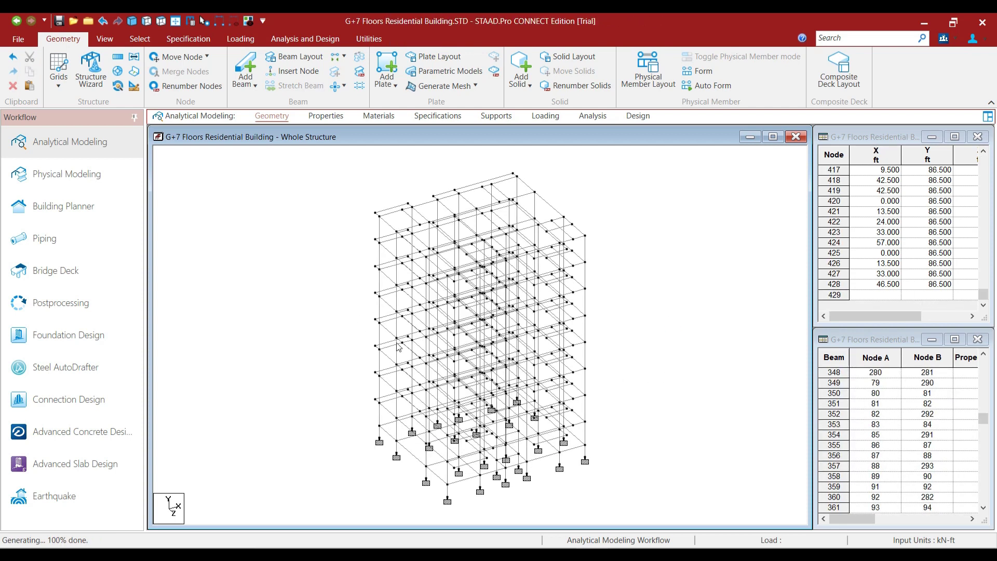